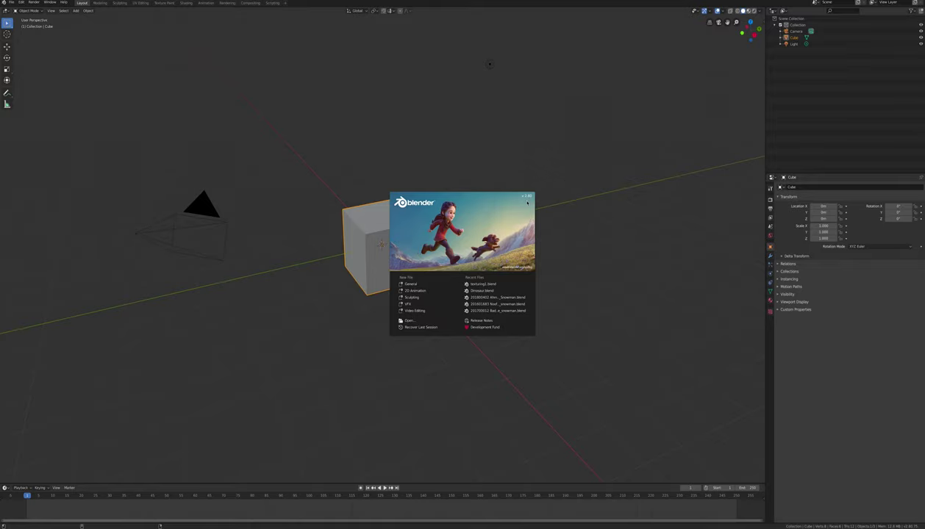
Dismiss the startup splash screen and open the scene's render settings.
left_click(557, 209)
middle_click_drag(507, 226, 512, 224)
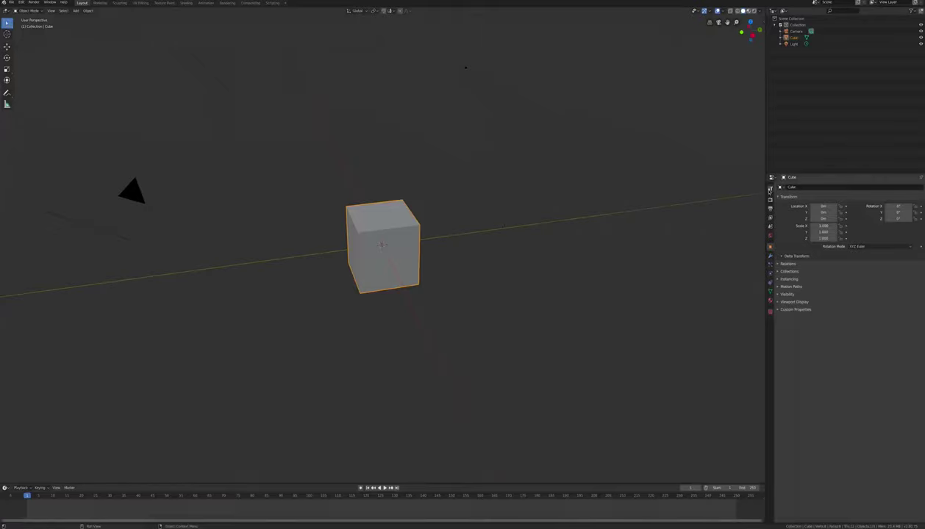
left_click(770, 199)
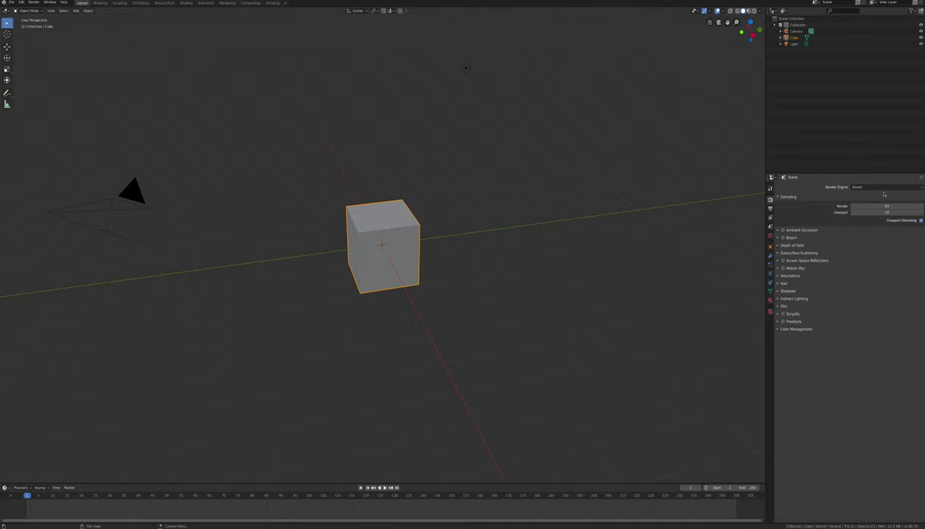
Switch the render engine to Cycles and back to Eevee.
left_click(882, 188)
left_click(868, 208)
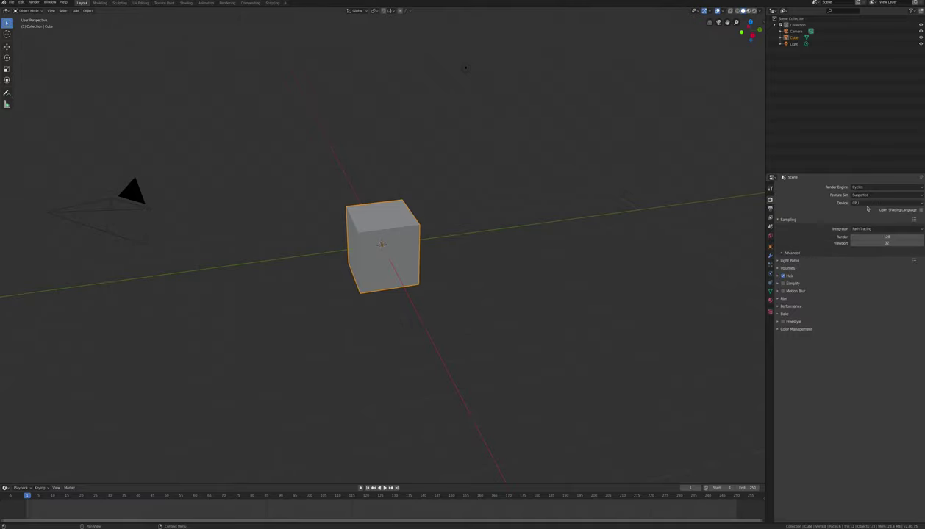
left_click(862, 187)
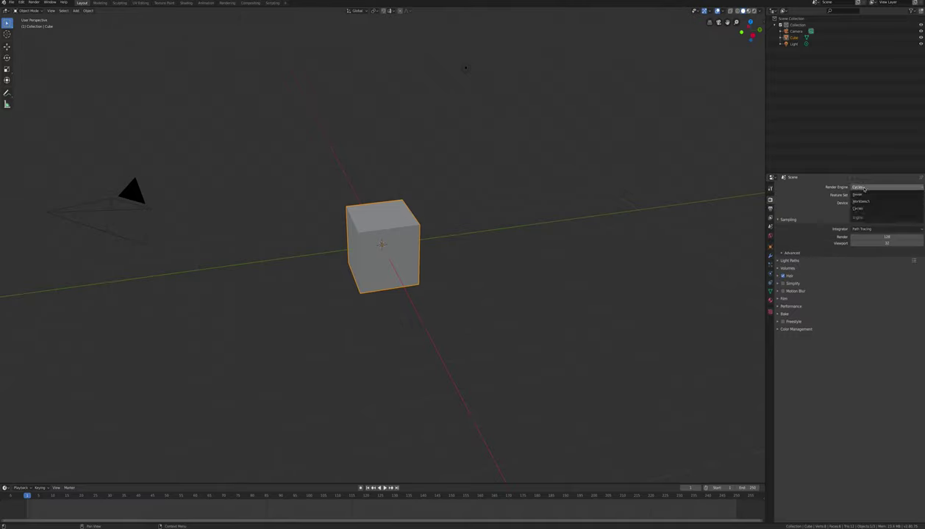
left_click(859, 194)
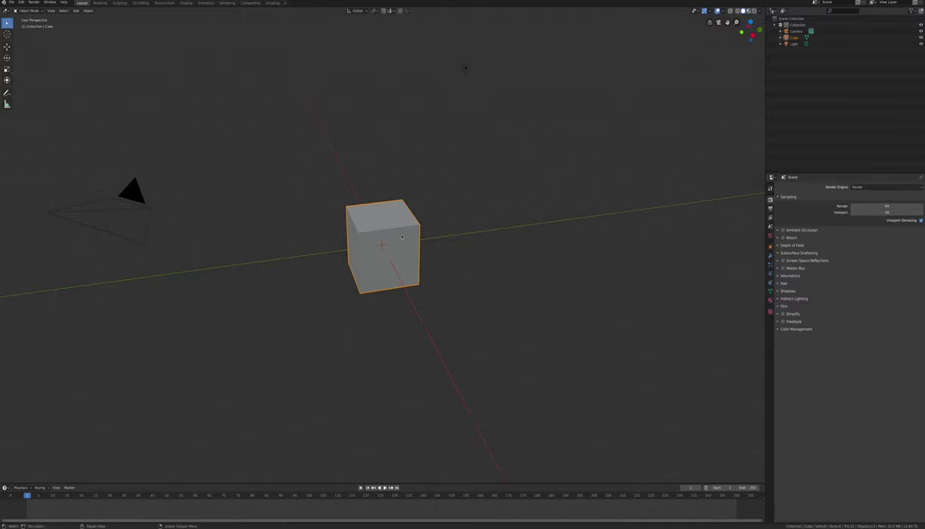
Remove the cube's default material and add a new material named Stone.
left_click(771, 312)
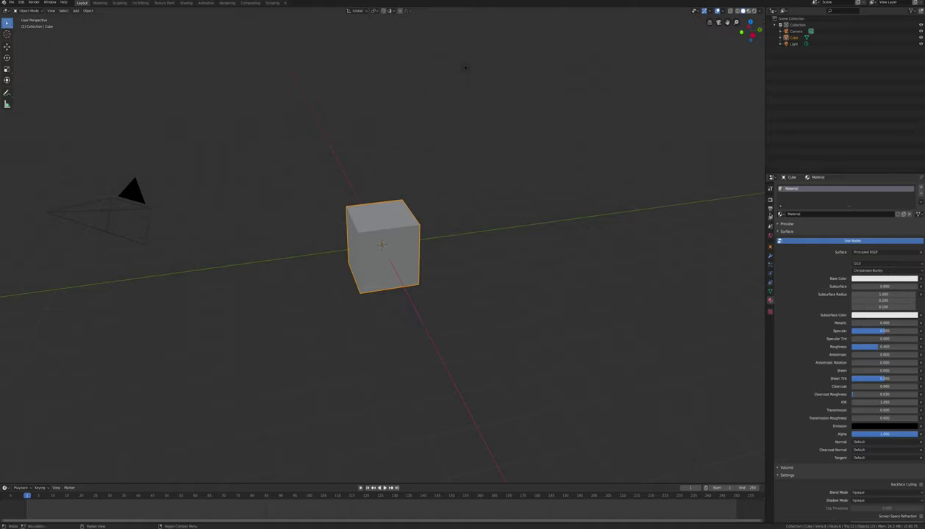
left_click(921, 196)
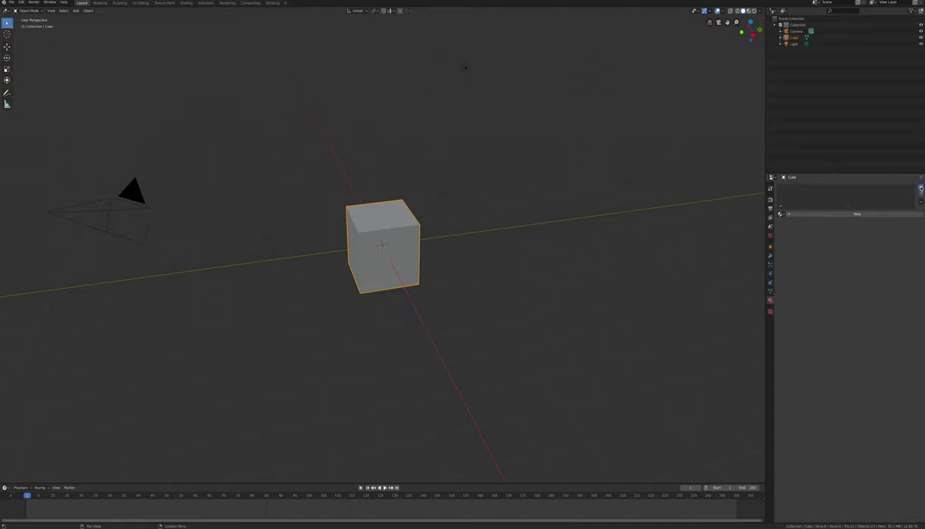
left_click(921, 188)
left_click(837, 214)
double_click(836, 215)
type("Stone")
key("Return")
Set the Stone material's surface to Glossy BSDF and assign an Image Texture to its color.
left_click(911, 254)
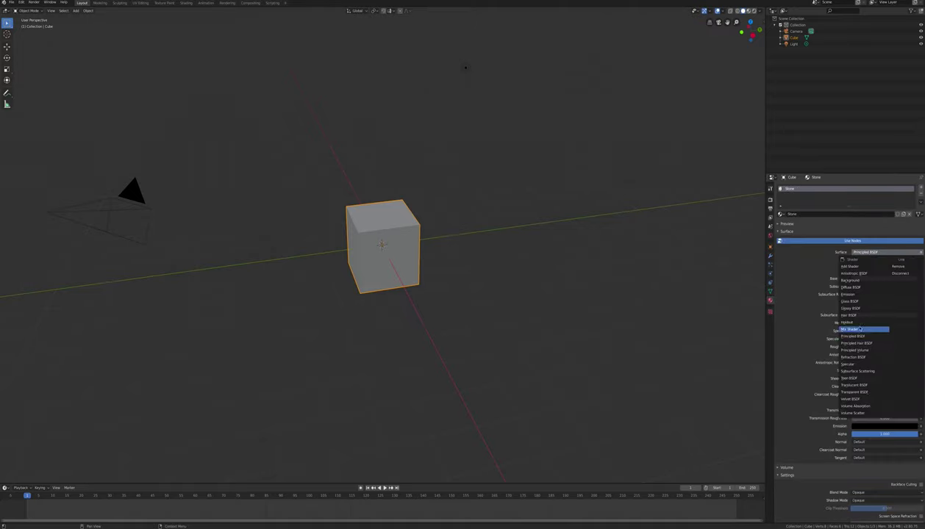
left_click(854, 308)
left_click(777, 271)
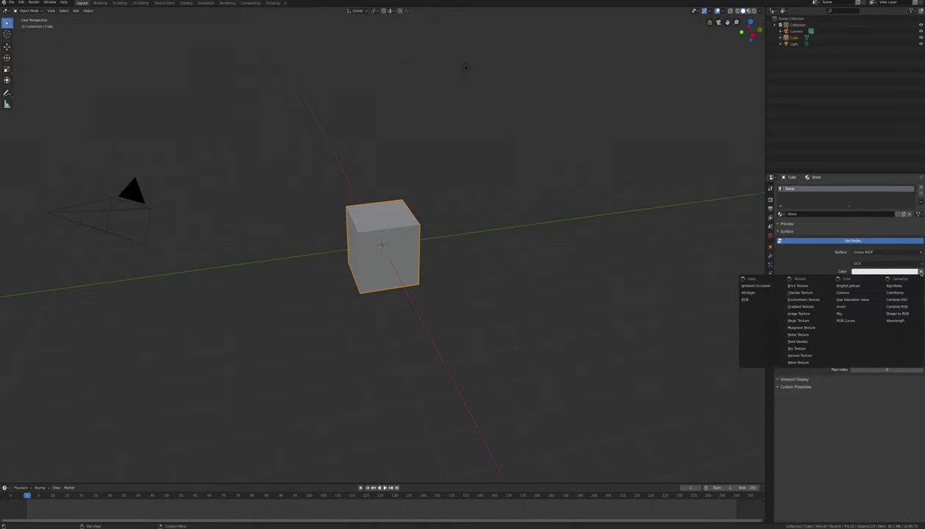
left_click(801, 310)
Switch to Chrome, open the yellowish stone wall picture from the stone texture results at full size, and save the image.
key("super+Tab")
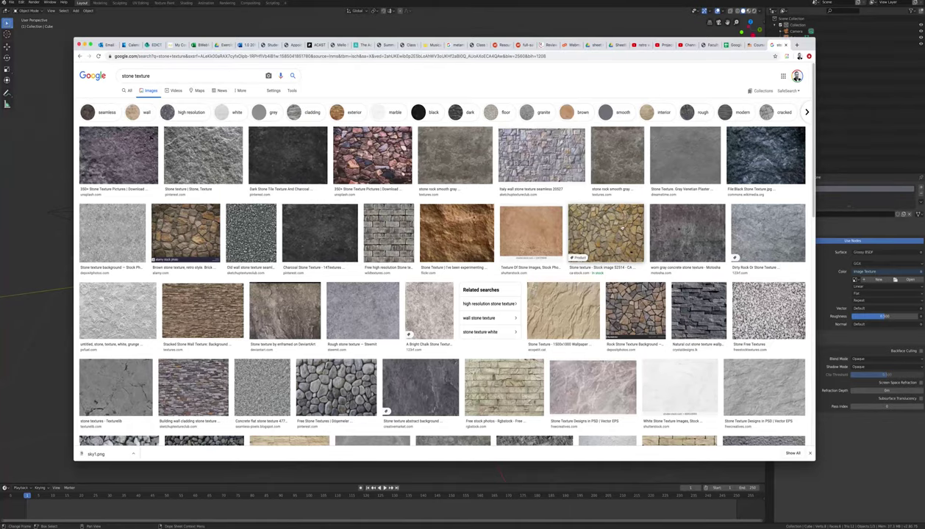
left_click(605, 233)
left_click(741, 203)
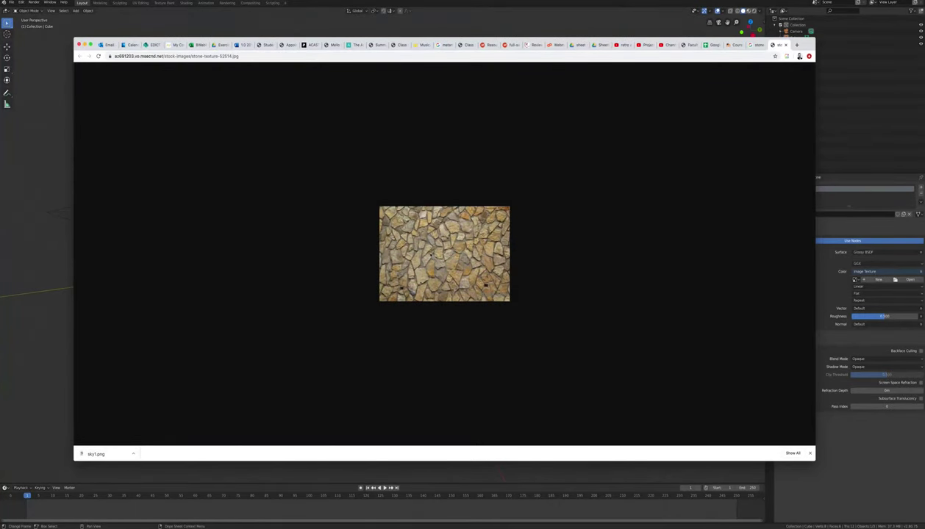
right_click(424, 252)
left_click(446, 264)
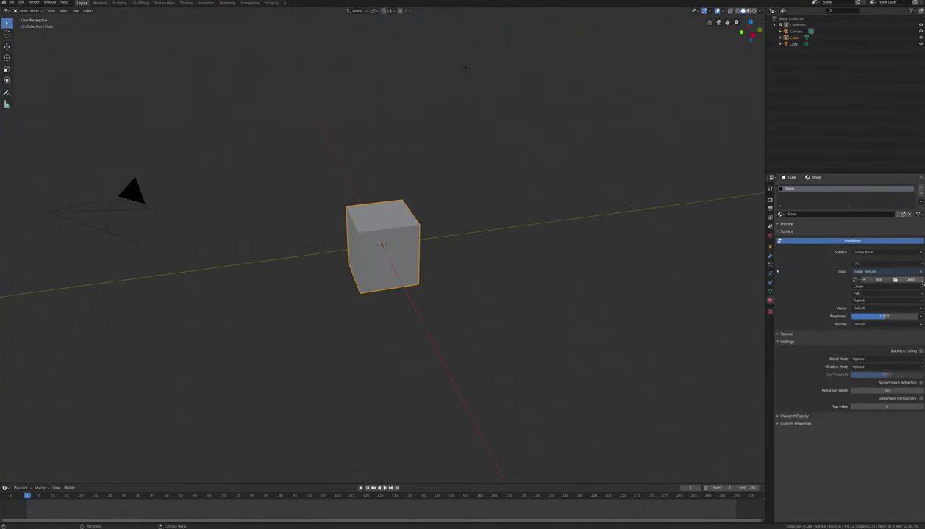
Load stone1.jpg from the Desktop as the material's color texture and switch to the UV Editing workspace.
left_click(908, 282)
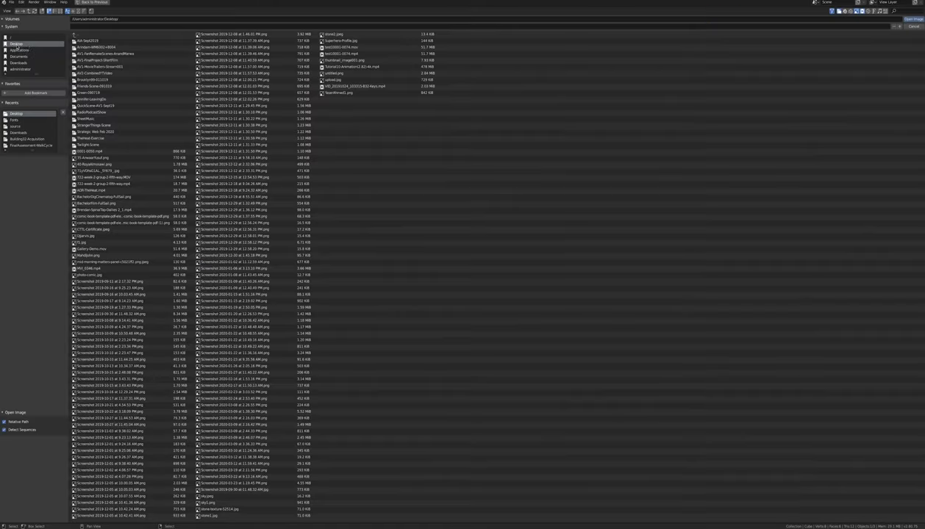
double_click(214, 516)
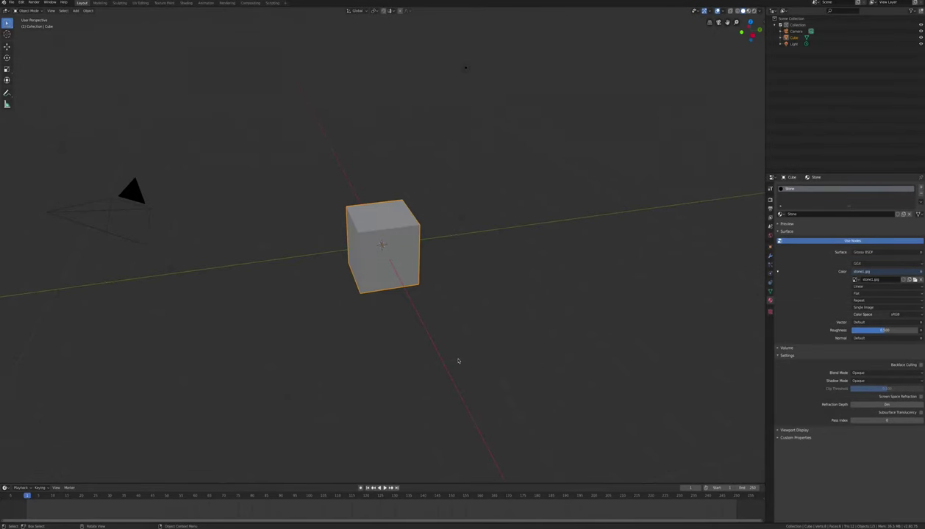
left_click(139, 3)
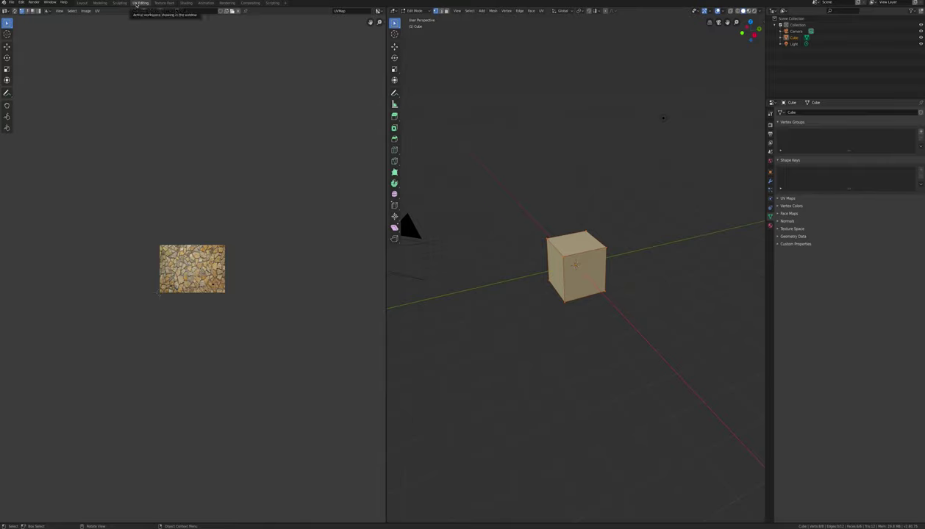
scroll(245, 225, "down", 4)
scroll(247, 225, "up", 10)
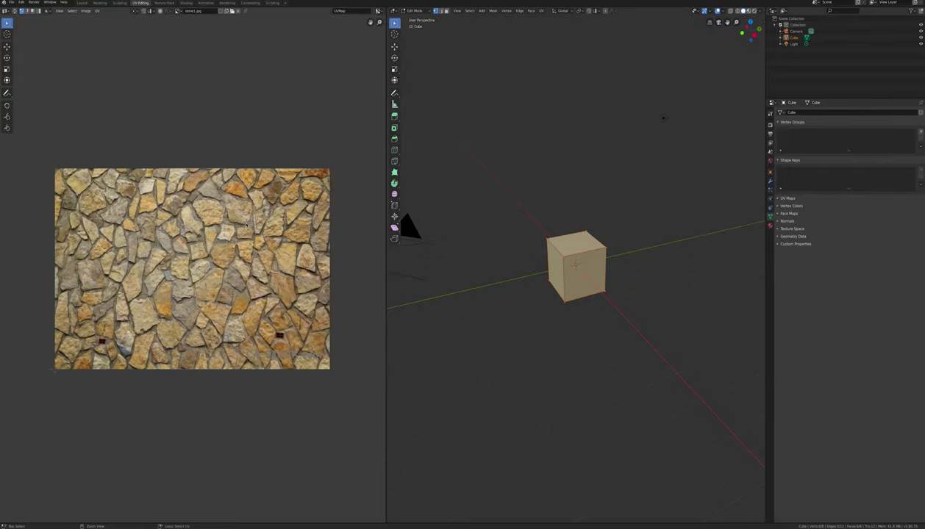
scroll(573, 243, "up", 3)
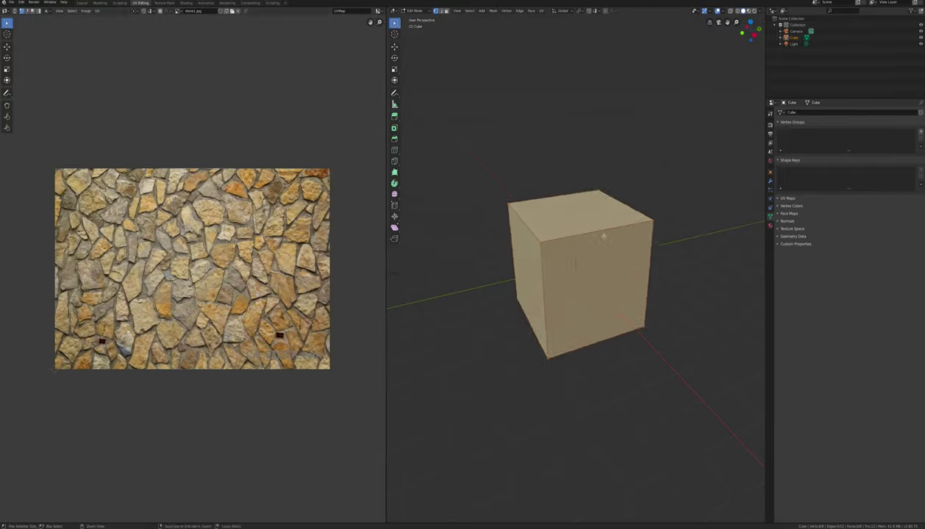
Select all of the cube's geometry in Edit Mode and unwrap it.
key("Tab")
key("Tab")
key("alt+a")
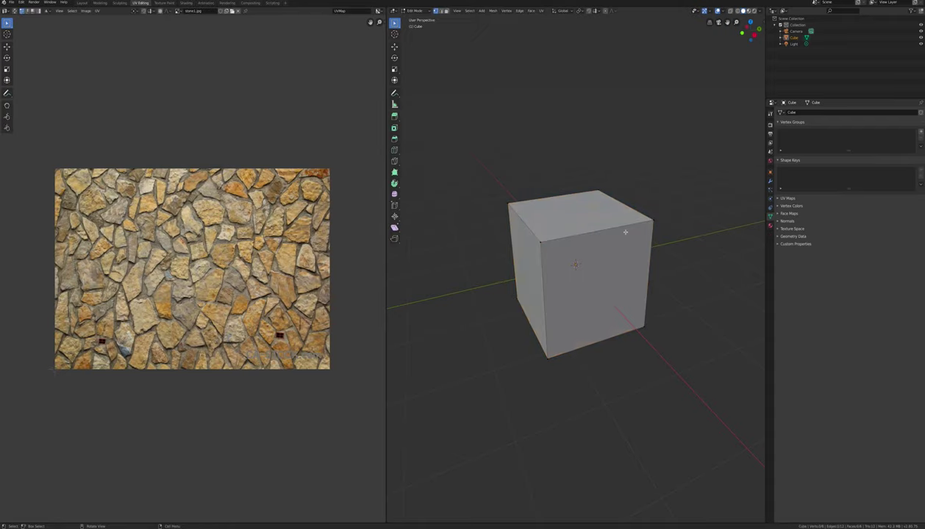
key("a")
left_click(541, 11)
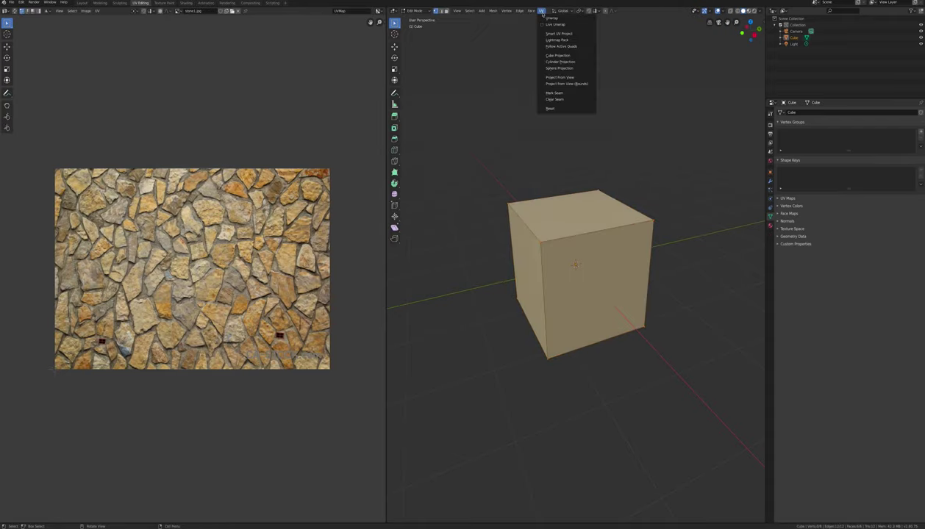
left_click(549, 18)
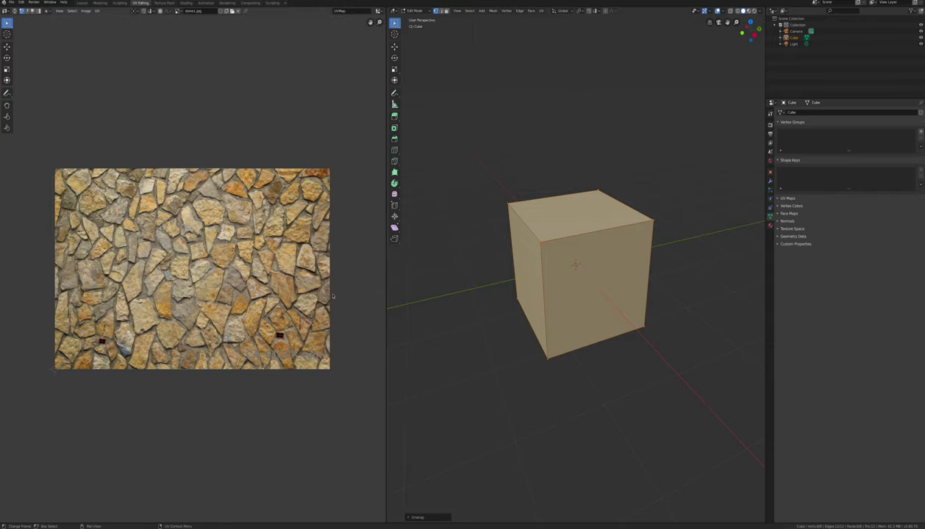
Show the textured cube in Material Preview shading, comparing it briefly with Rendered shading.
left_click(747, 11)
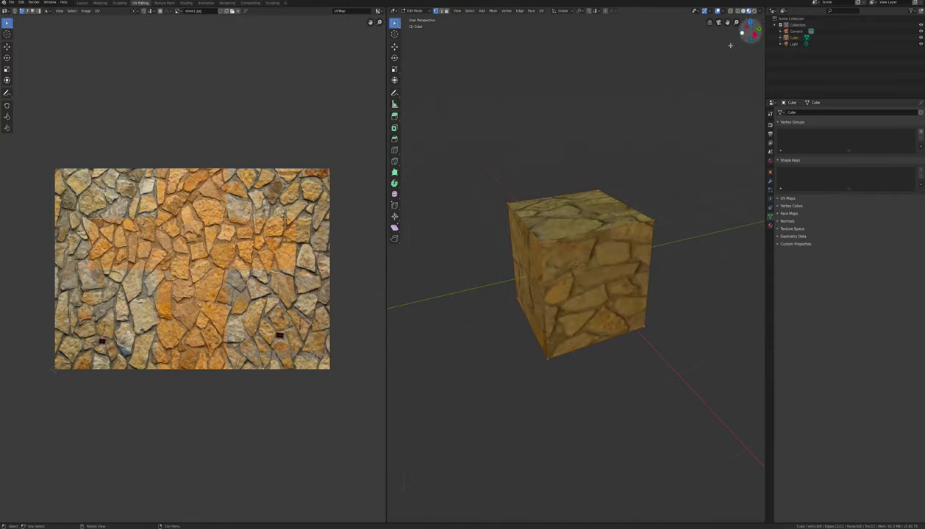
mouse_move(540, 301)
middle_mouse_down()
mouse_move(554, 302)
mouse_move(547, 310)
mouse_move(553, 294)
mouse_move(540, 292)
middle_mouse_up()
left_click(754, 11)
left_click(748, 11)
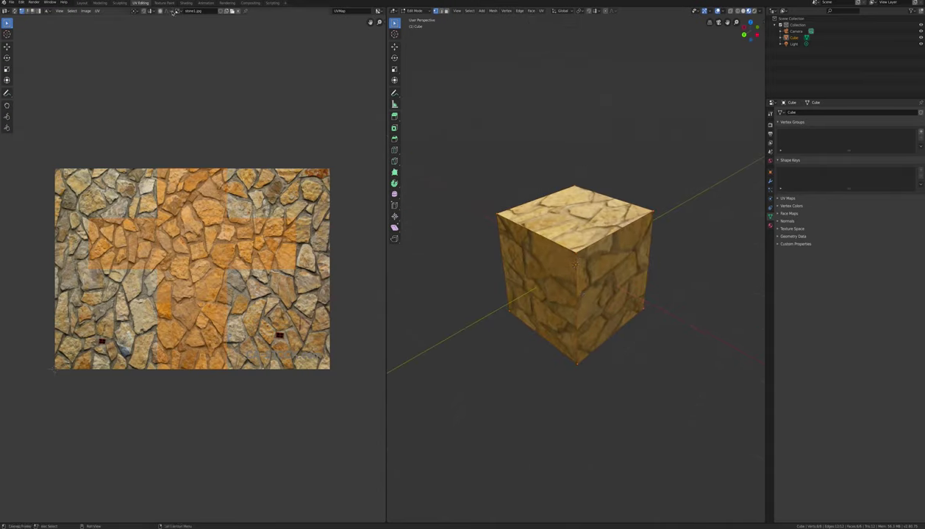
Move the cube's UV layout slightly over the stone image.
left_click(173, 12)
key("g")
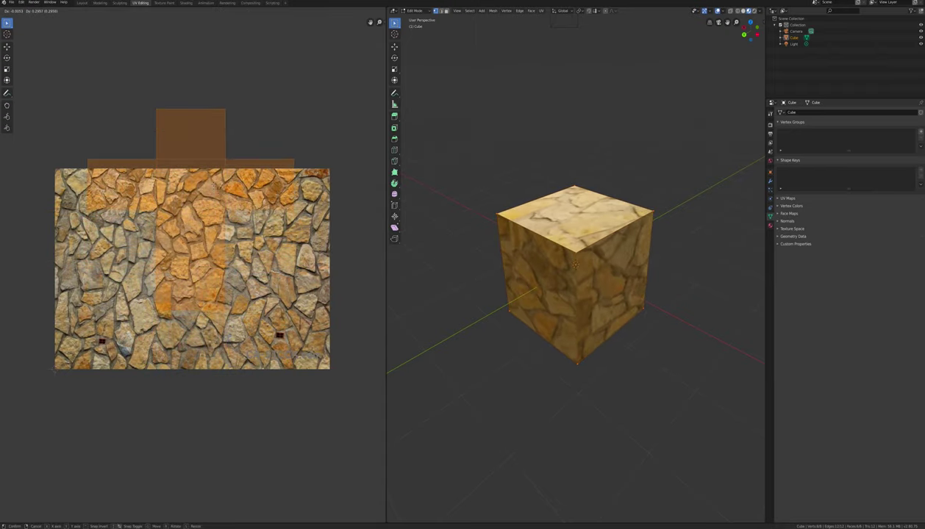
key("Return")
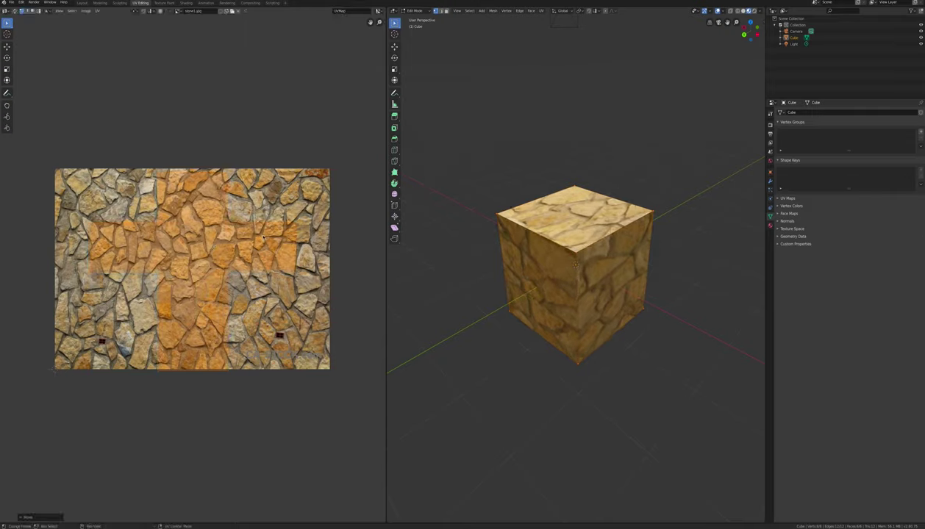
Try rotating the UV layout, and scale it up until its central face spans the whole stone image.
key("r")
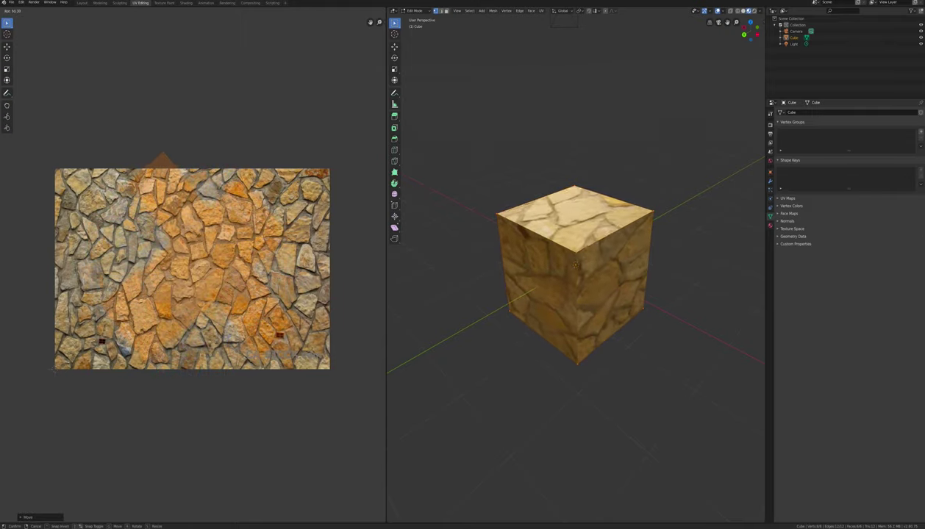
key("Escape")
key("s")
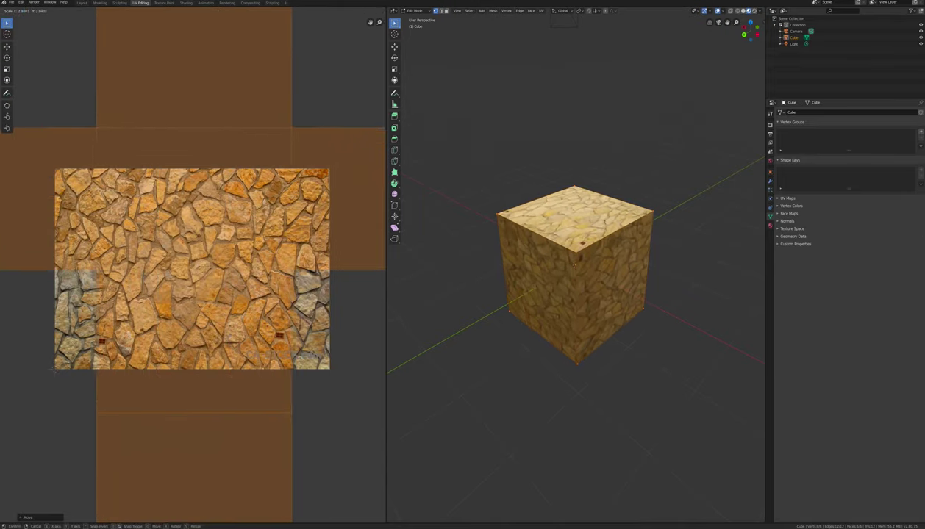
left_click(236, 131)
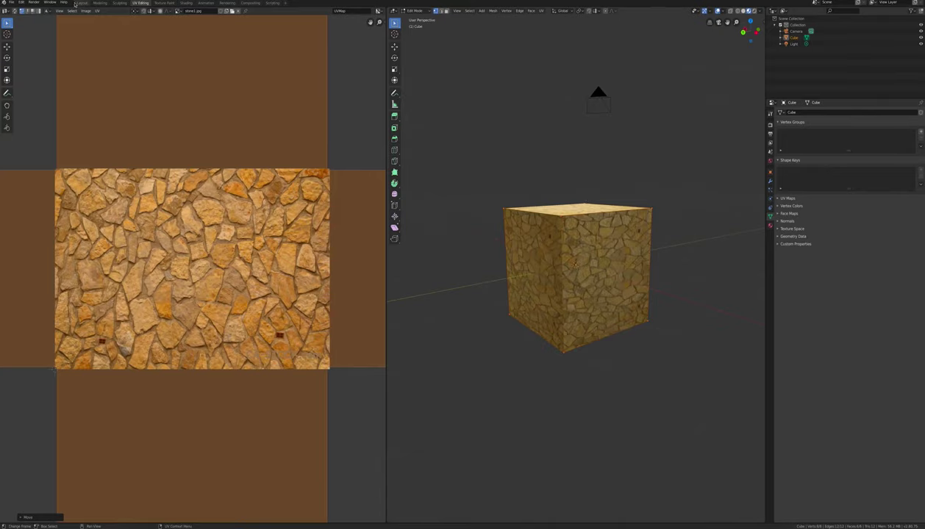
Preview the cube's material in the Layout workspace and lower the Stone material's roughness to about 0.3.
left_click(82, 3)
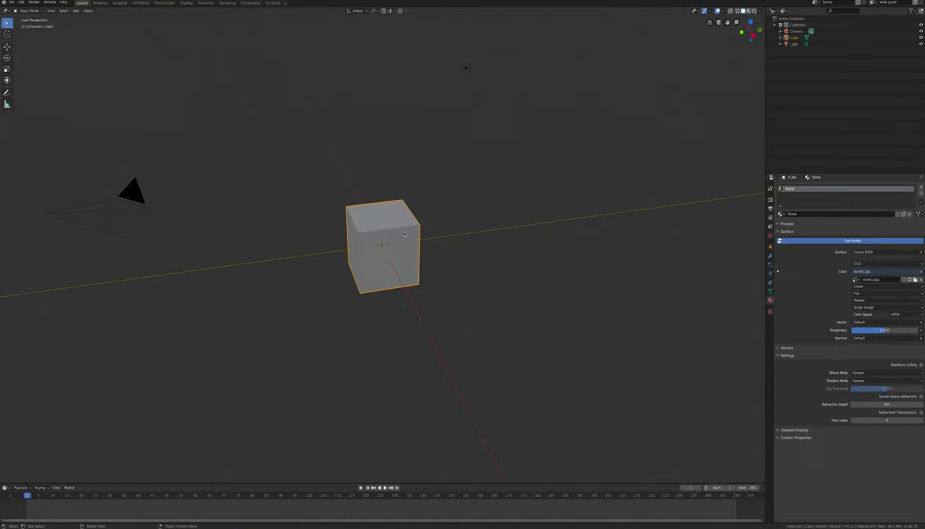
left_click(747, 11)
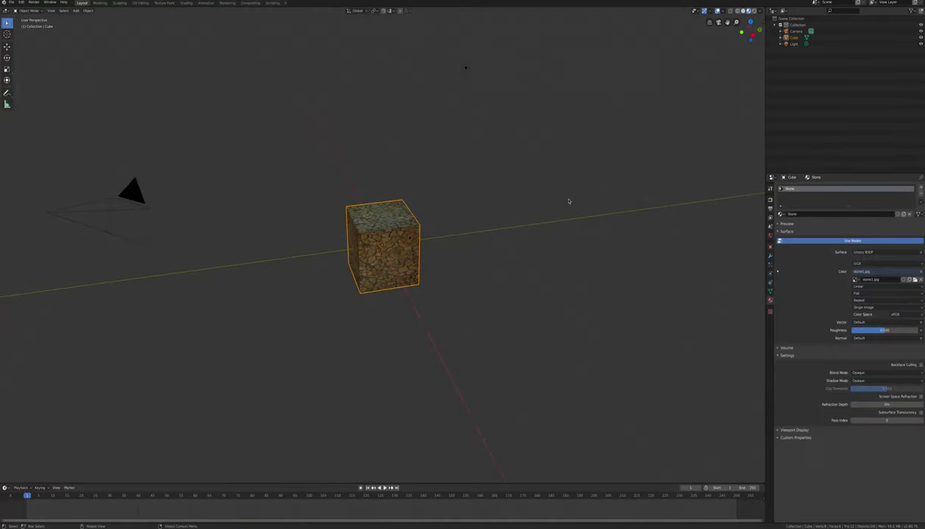
scroll(568, 202, "up", 7)
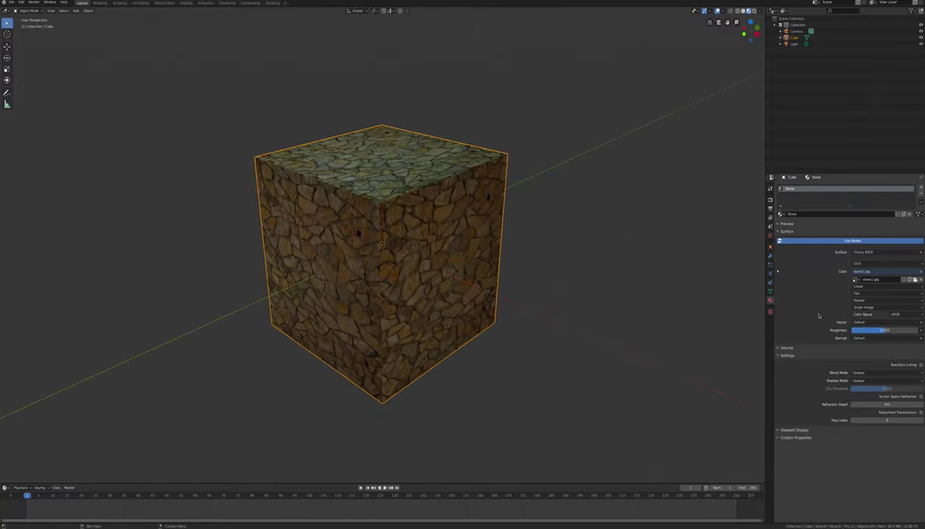
mouse_move(880, 331)
left_mouse_down()
mouse_move(866, 330)
mouse_move(917, 330)
mouse_move(870, 330)
left_mouse_up()
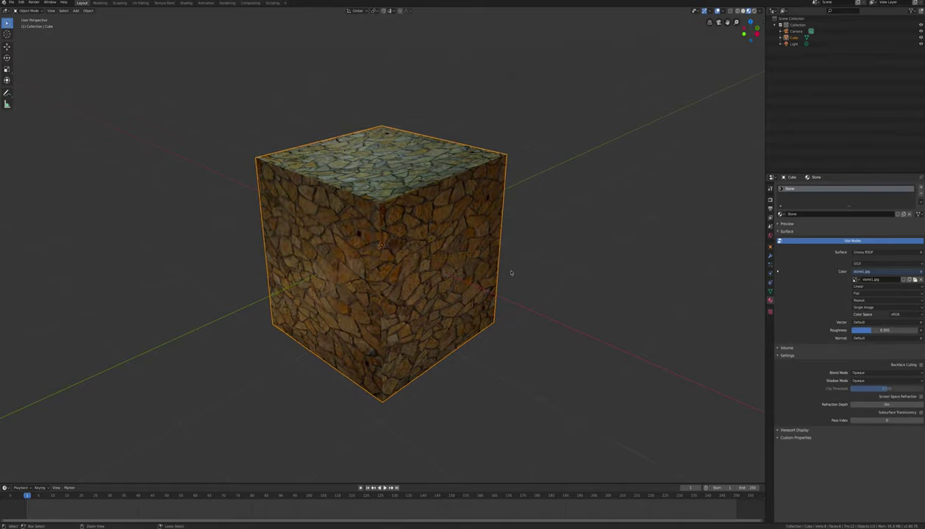
Add a plane, scale it up into a large floor, and lower it along Z beneath the cube.
scroll(510, 273, "down", 4)
key("shift+a")
mouse_move(513, 271)
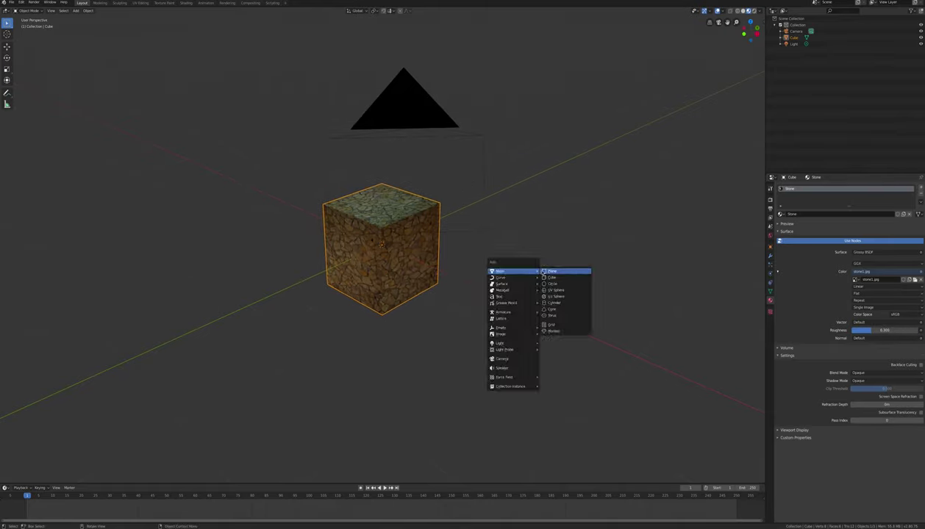
left_click(543, 273)
key("s")
left_click(662, 279)
key("g")
key("z")
left_click(662, 278)
Duplicate the floor plane and place the copy upright behind the cube as a backdrop filling the camera view.
middle_click_drag(597, 260, 609, 267)
scroll(609, 267, "up", 2)
key("shift+d")
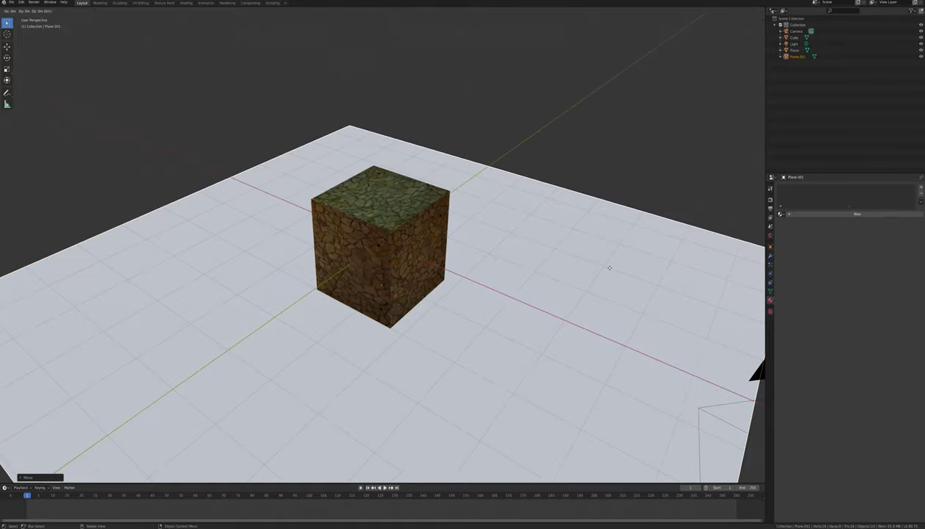
key("KP_0")
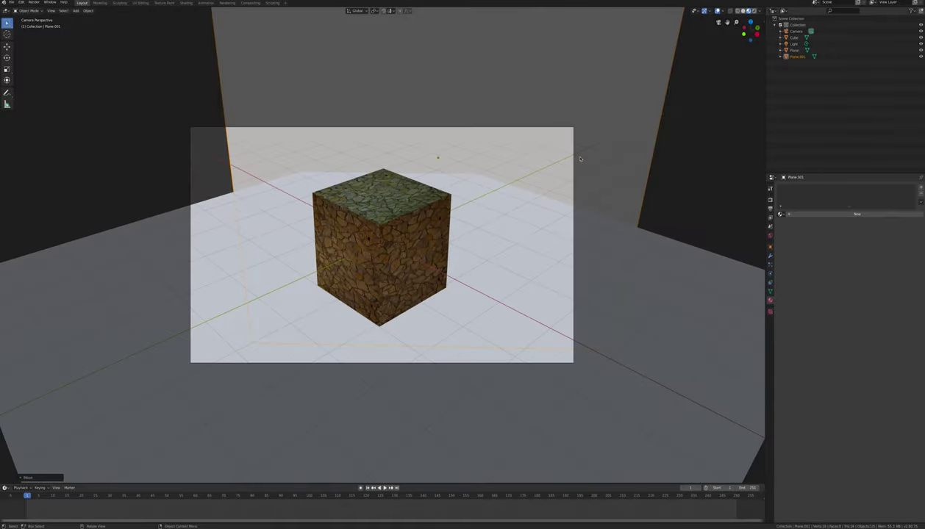
key("g")
left_click(552, 295)
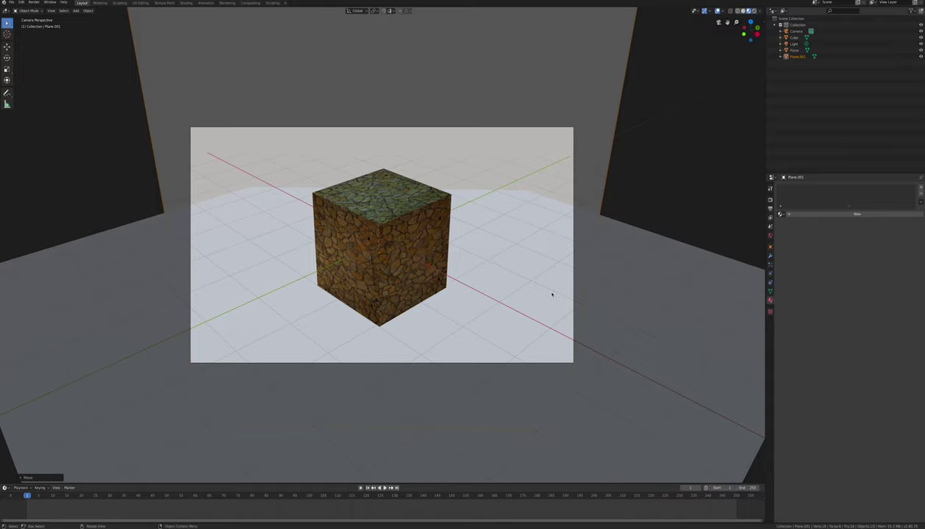
Move the camera back and lower it with walk navigation, keeping the cube framed against the floor and backdrop.
key("shift+grave")
key("s")
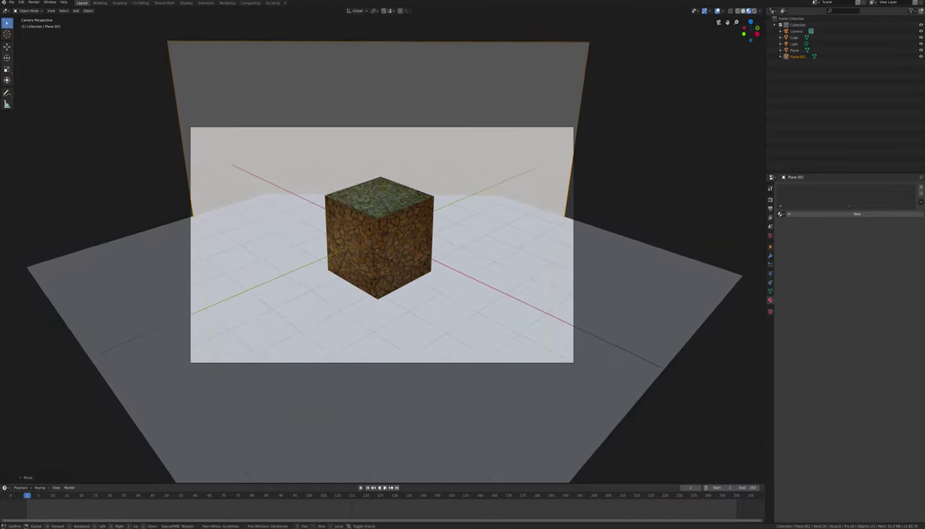
key("q")
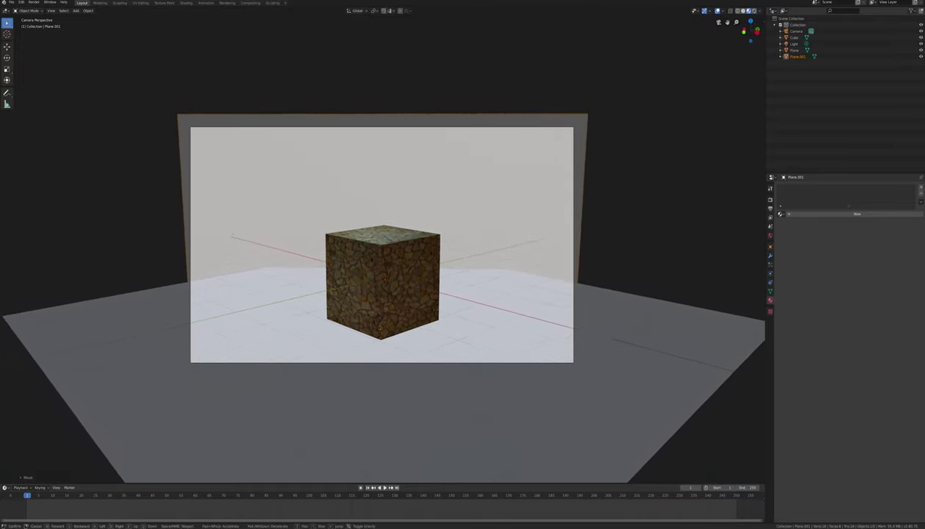
left_click(450, 282)
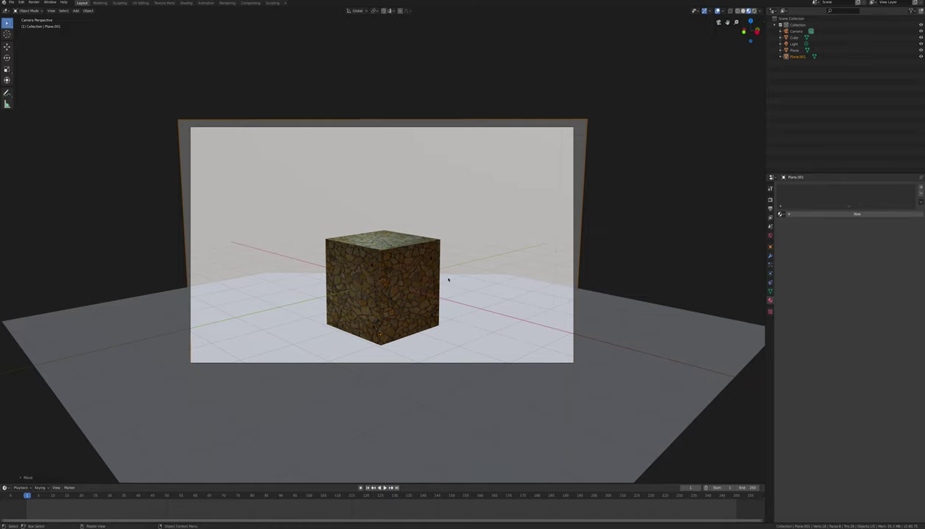
Give the floor plane a new material named Stone2 and set its surface to Glossy BSDF.
left_click(448, 279)
left_click(830, 213)
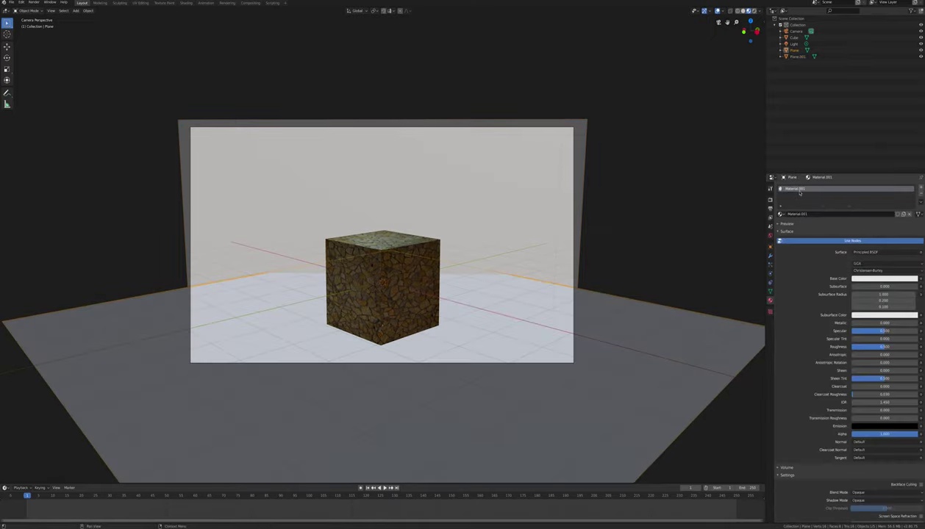
type("G")
left_click(864, 253)
left_click(849, 309)
Assign an image texture to the Stone2 material's color and load the downloaded grey stone image.
left_click(914, 272)
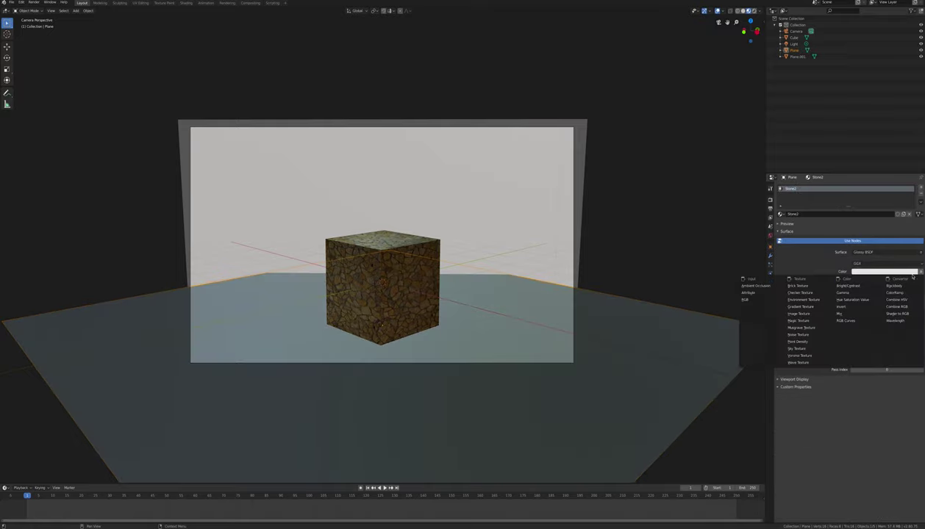
left_click(798, 313)
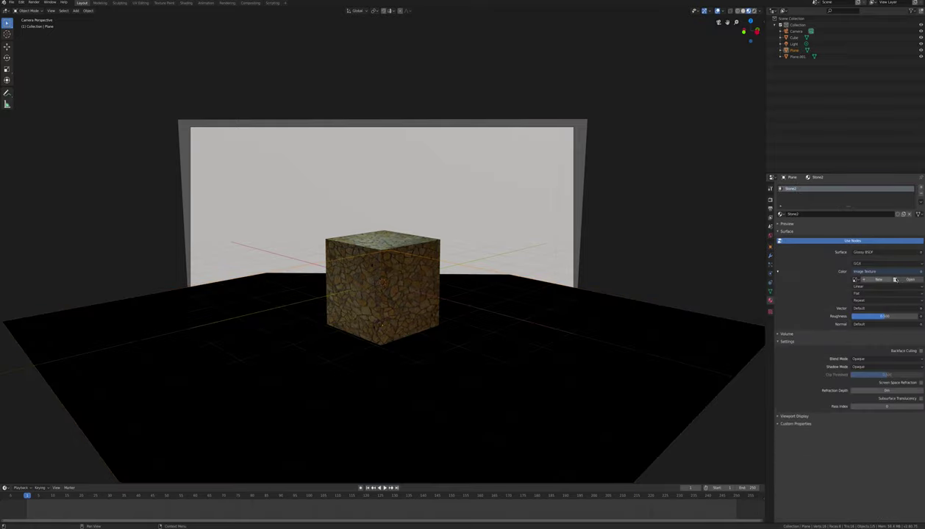
left_click(897, 280)
double_click(338, 34)
Switch the viewport to rendered shading, reposition the light from above, and place two duplicates of it around the cube.
left_click(754, 11)
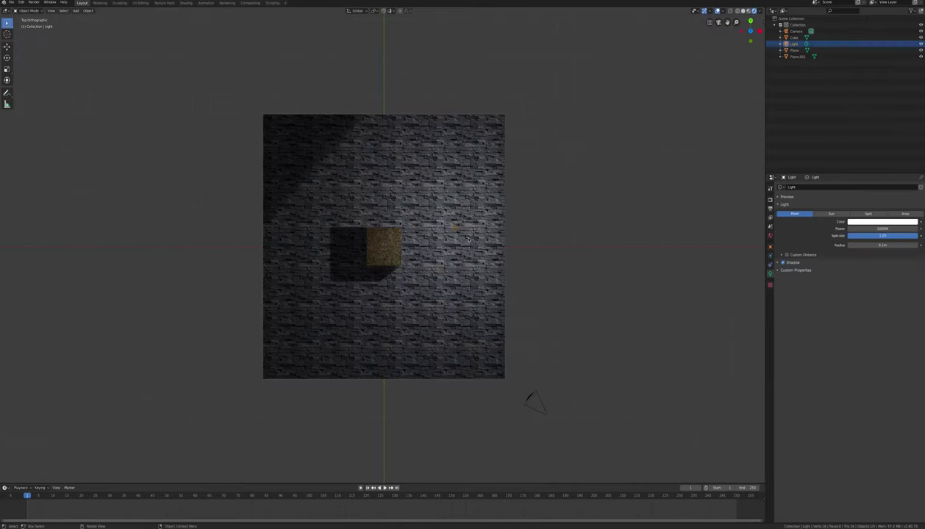
key("g")
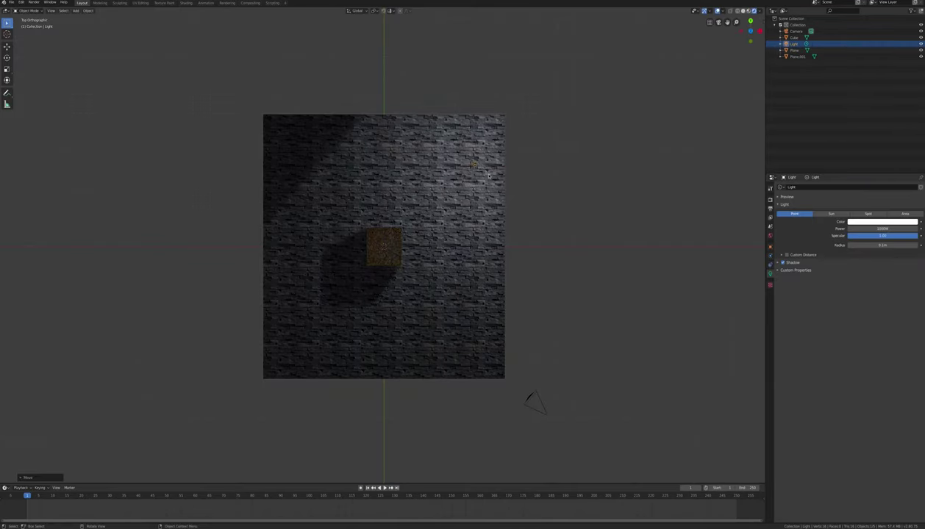
left_click(303, 355)
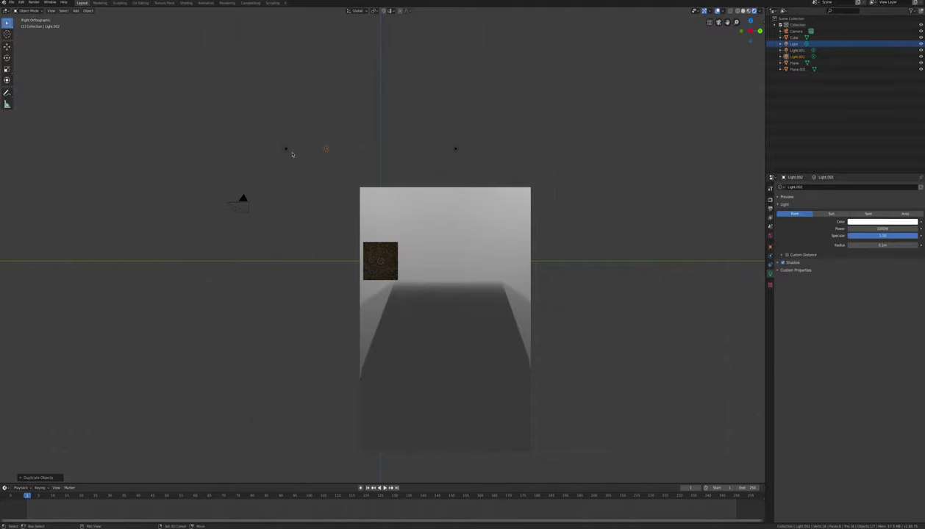
Select all three lights and lower them along Z towards the cube in the camera view.
left_click(292, 154)
left_click(456, 150)
key("KP_0")
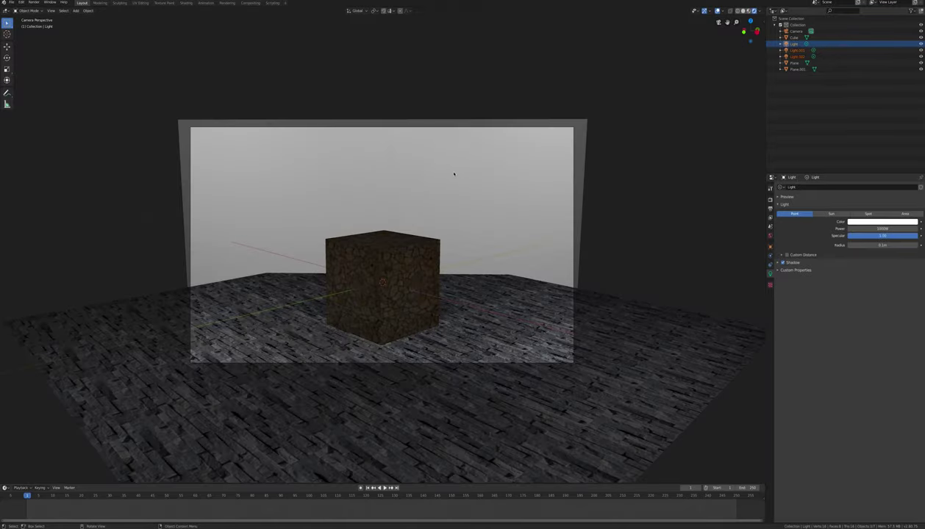
key("g")
key("z")
left_click(529, 396)
key("KP_7")
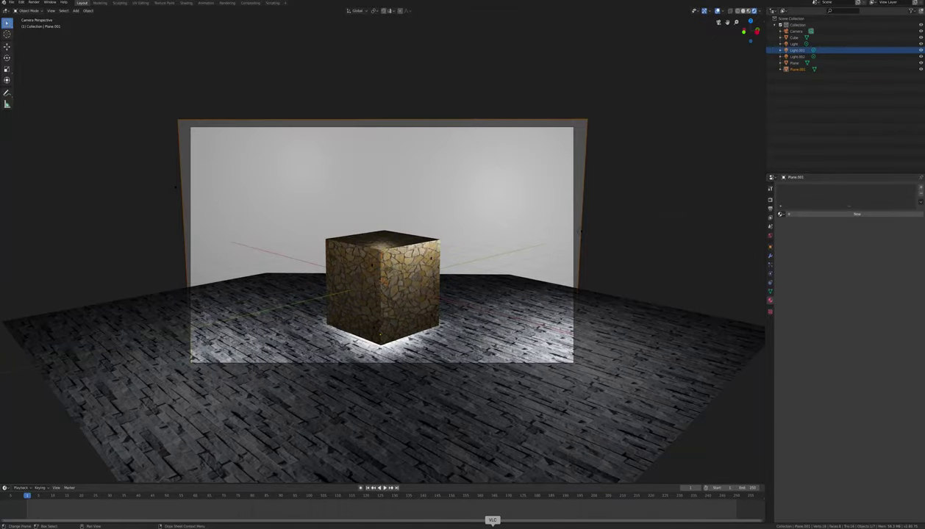
Switch to Chrome, open a cloudy sky texture from the image results at full size, and return to Blender.
left_click(473, 527)
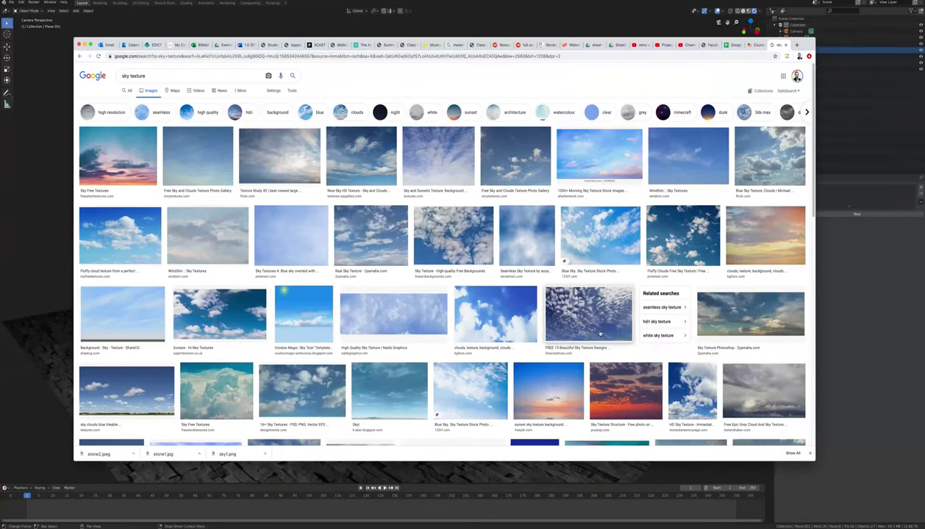
left_click(600, 330)
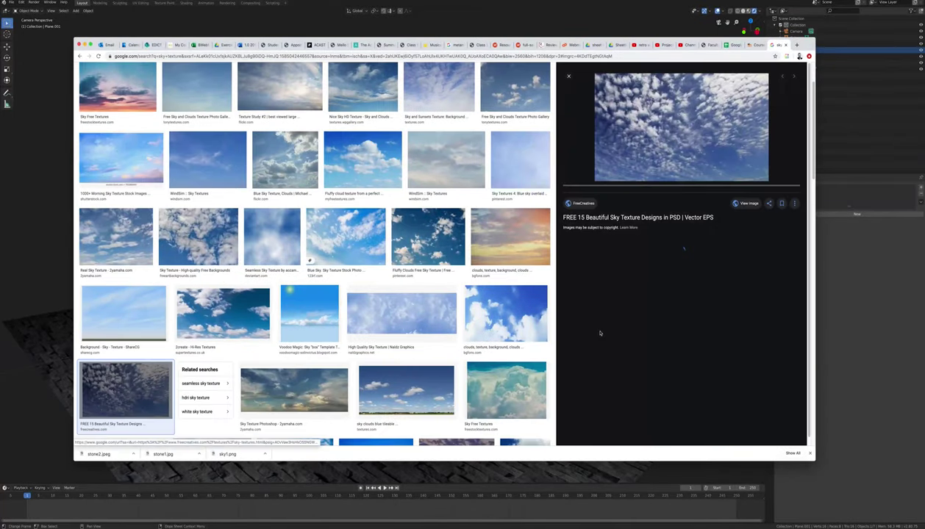
left_click(751, 205)
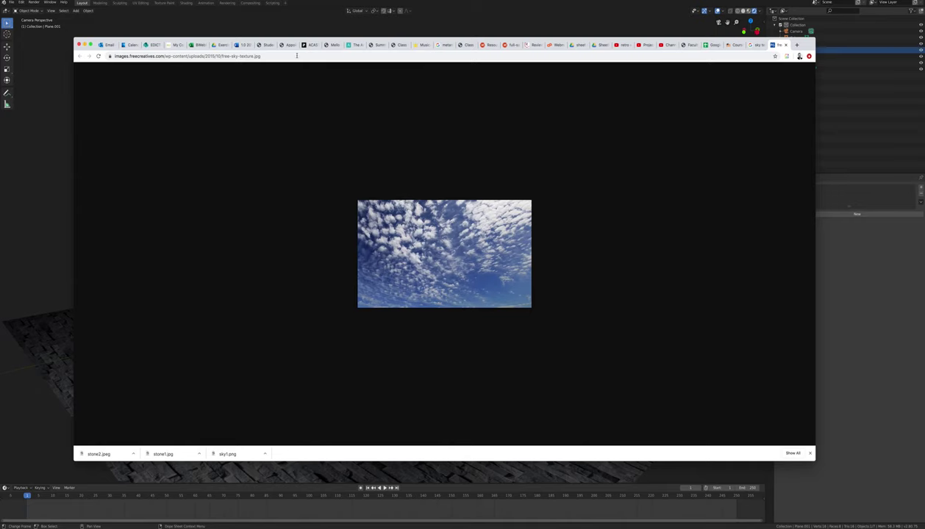
left_click(57, 24)
Give the backdrop plane a new Glossy BSDF material with sky1.png as the image texture for its color.
left_click(861, 216)
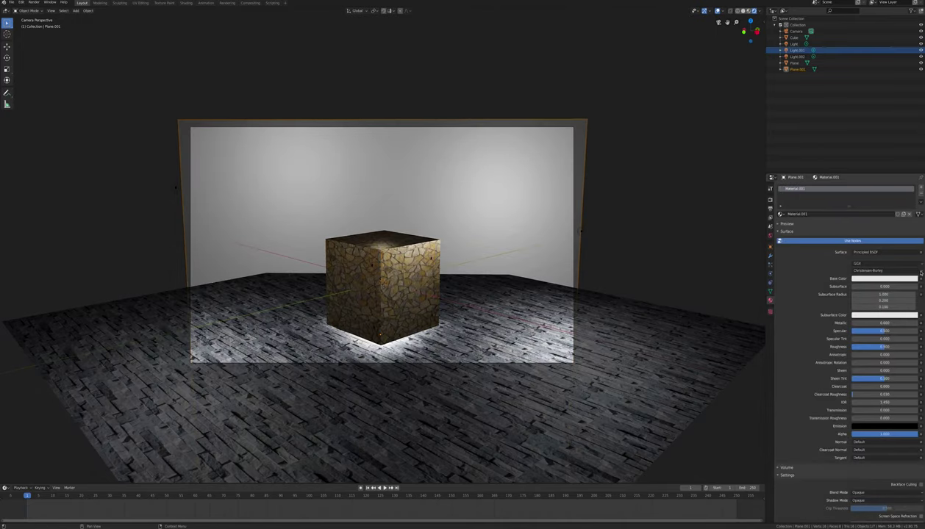
left_click(882, 252)
left_click(846, 307)
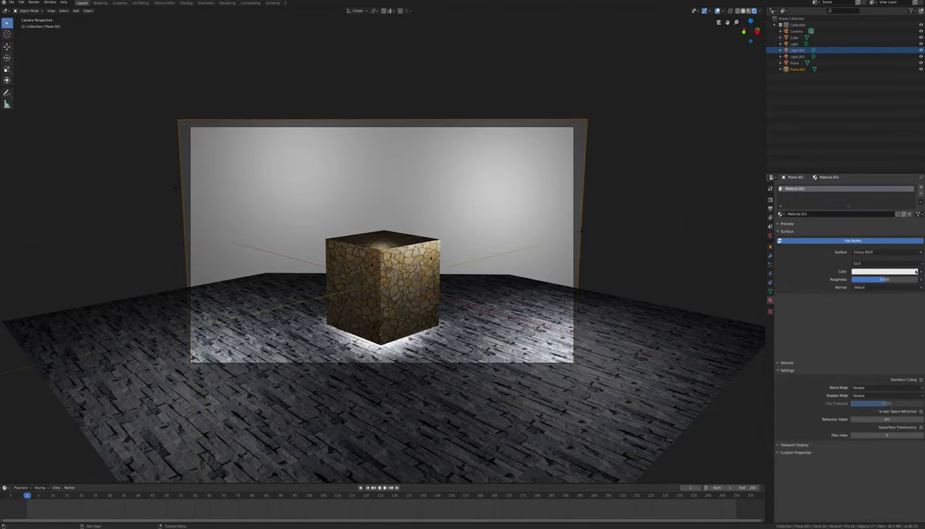
left_click(849, 272)
left_click(799, 313)
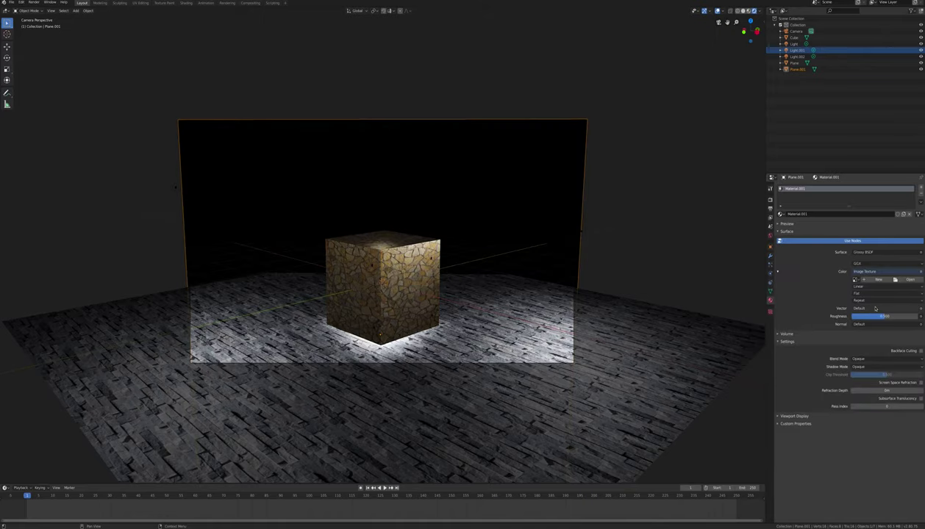
left_click(891, 304)
double_click(213, 503)
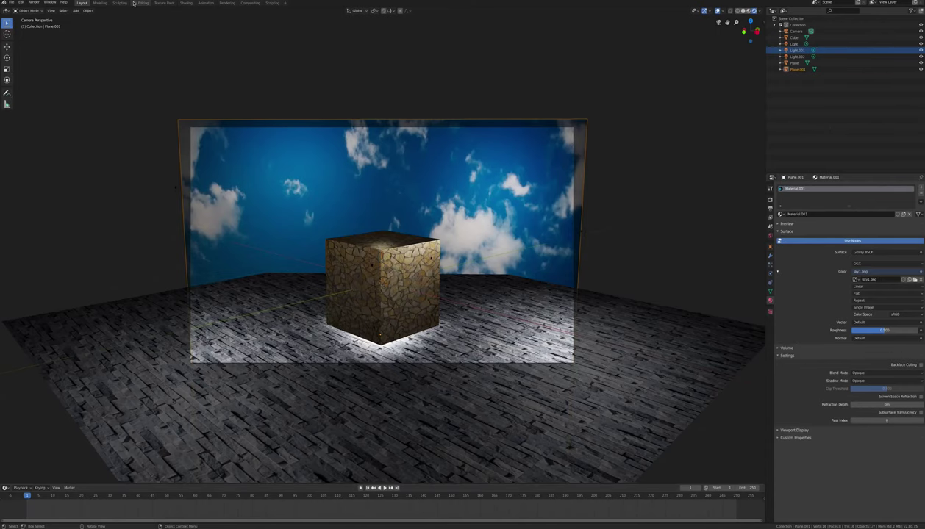
Try scaling up the backdrop's UV layout over the sky image in the UV Editing workspace.
left_click(134, 3)
key("a")
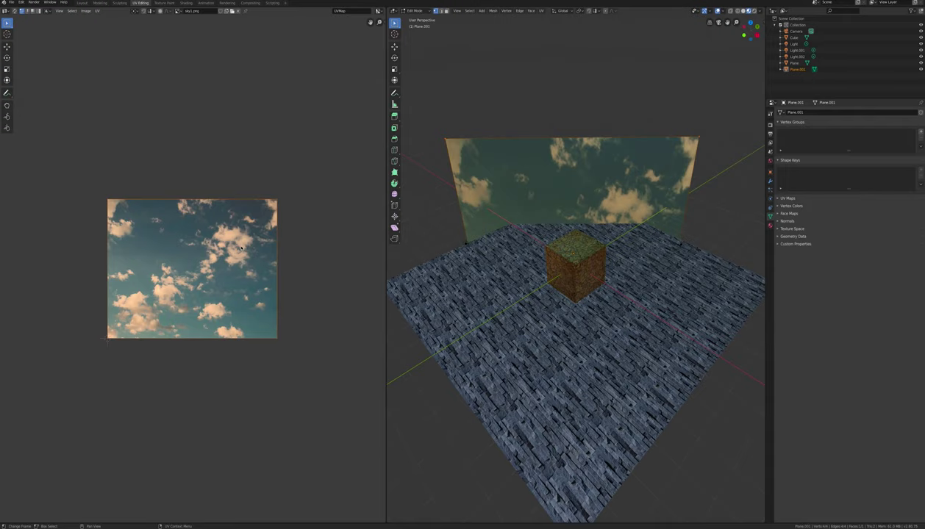
key("s")
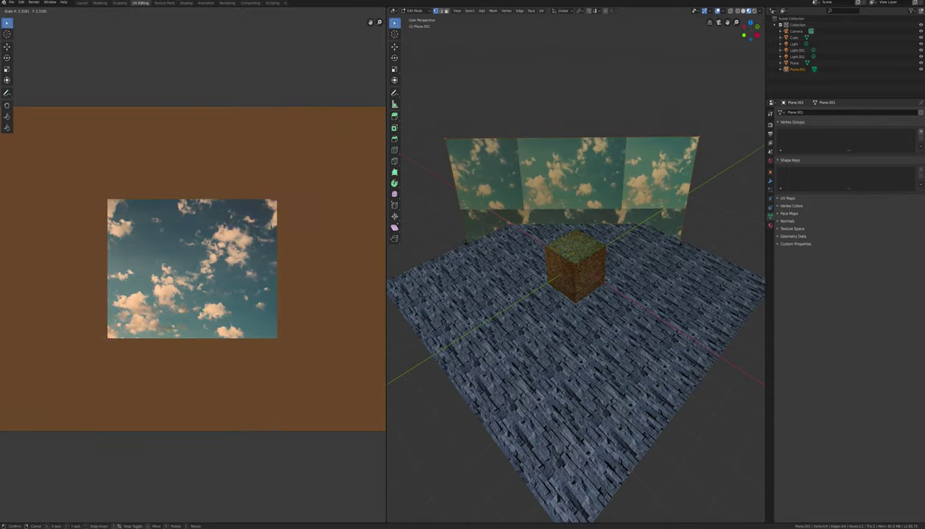
right_click(275, 242)
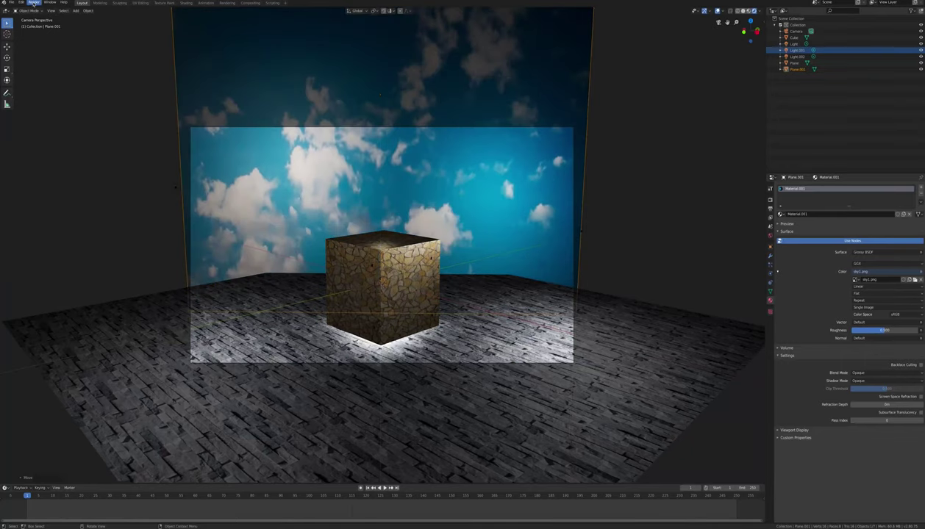
Render the scene as a still image, browse to the Desktop for saving it, then cancel and close the render window.
left_click(329, 119)
key("F12")
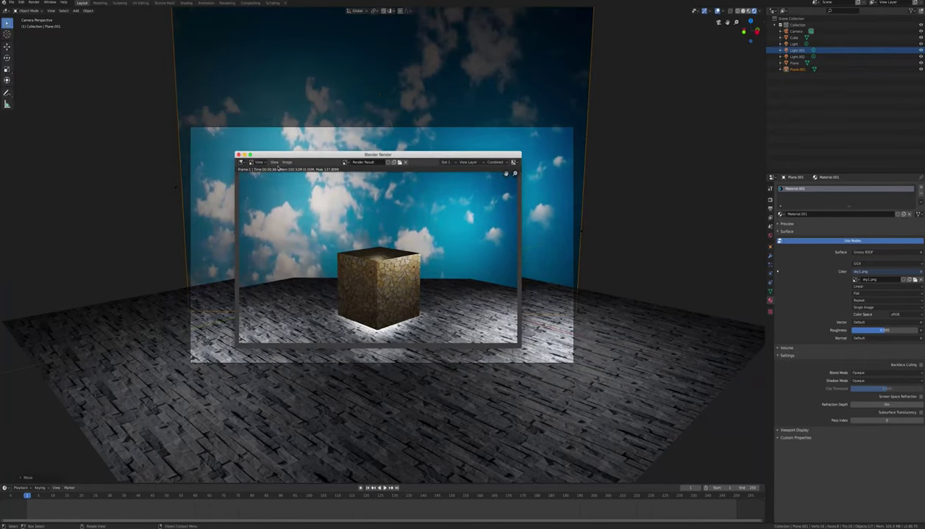
left_click(287, 162)
left_click(309, 205)
left_click(252, 195)
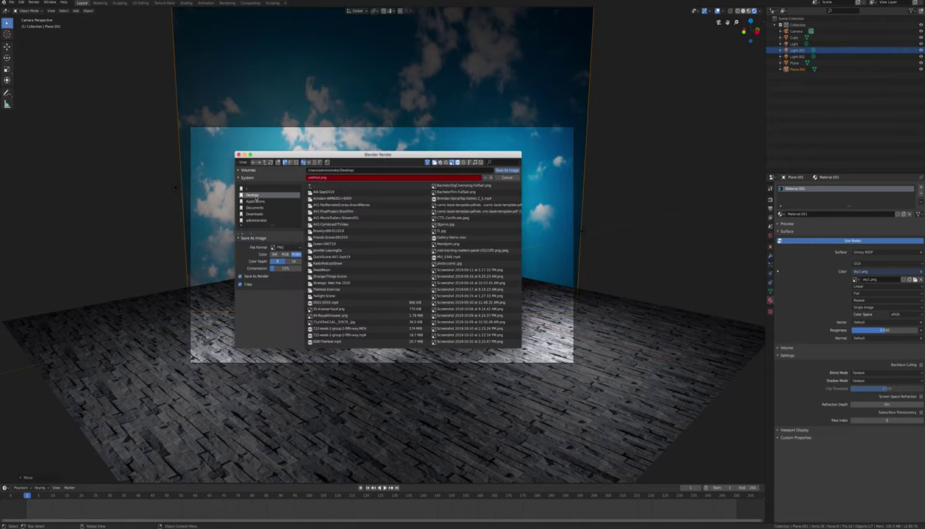
left_click(321, 177)
key("Escape")
key("Escape")
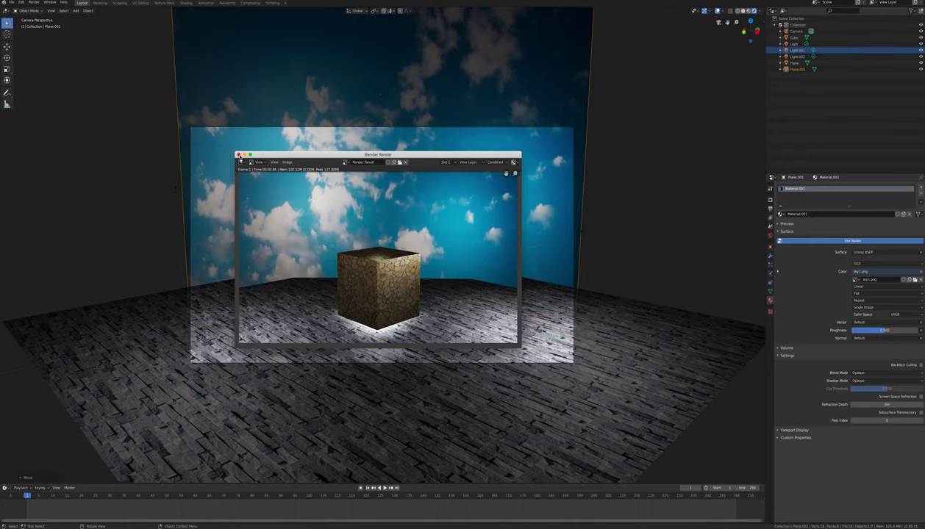
left_click(237, 155)
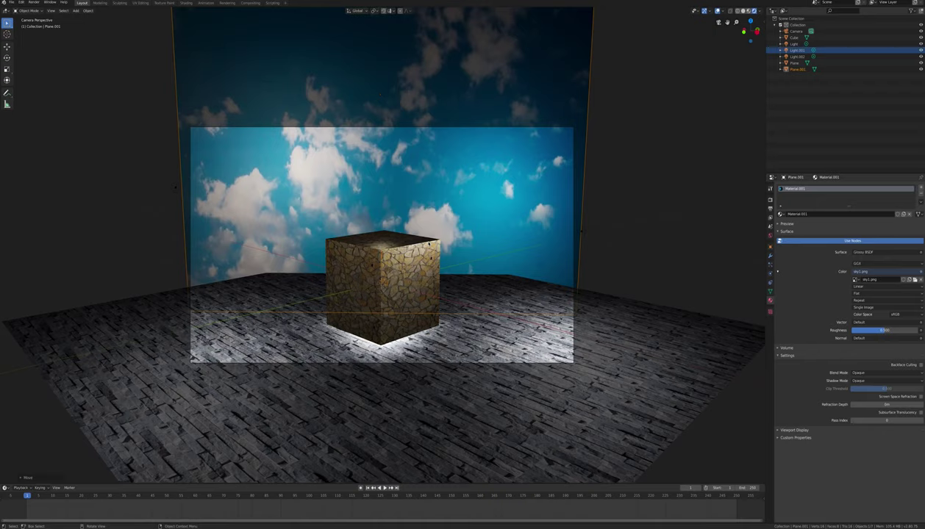
Insert keyframes on the cube at frames 1 and 75, and set the animation's end frame to 75.
left_click(414, 276)
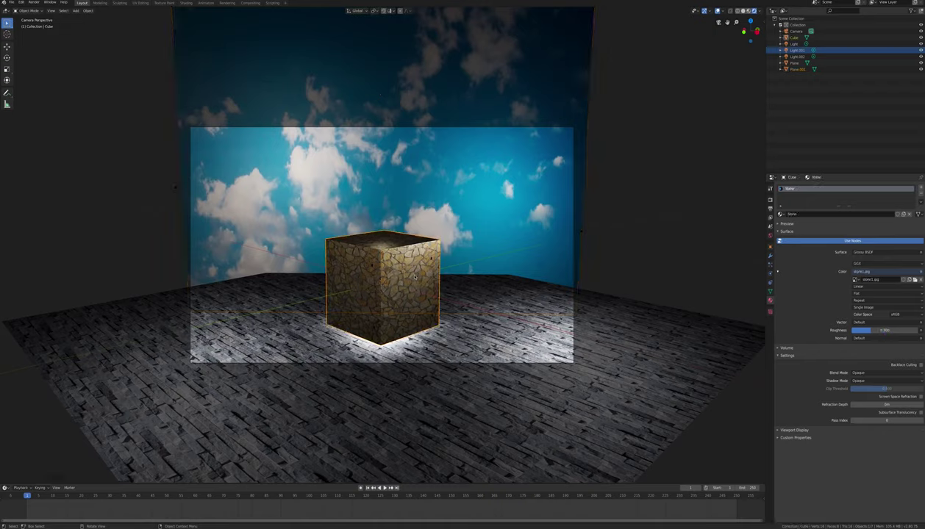
right_click(452, 332)
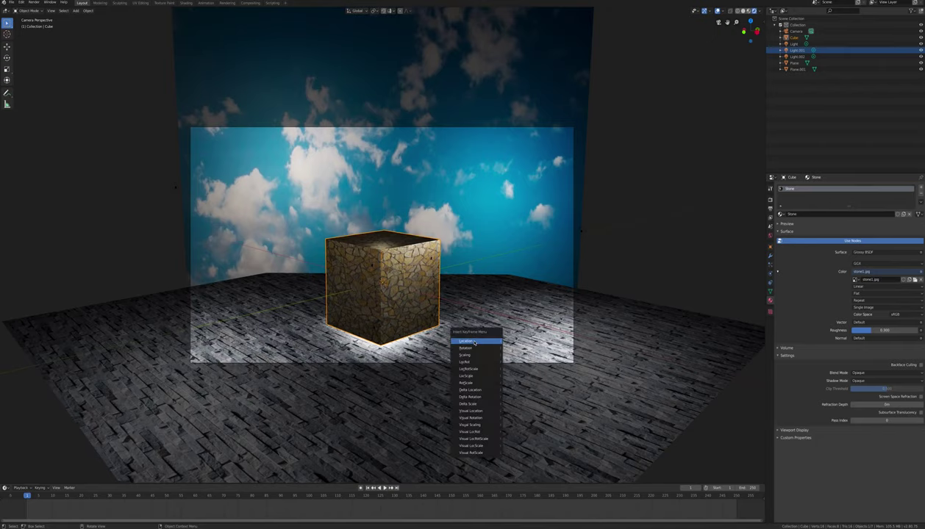
left_click_drag(119, 502, 224, 497)
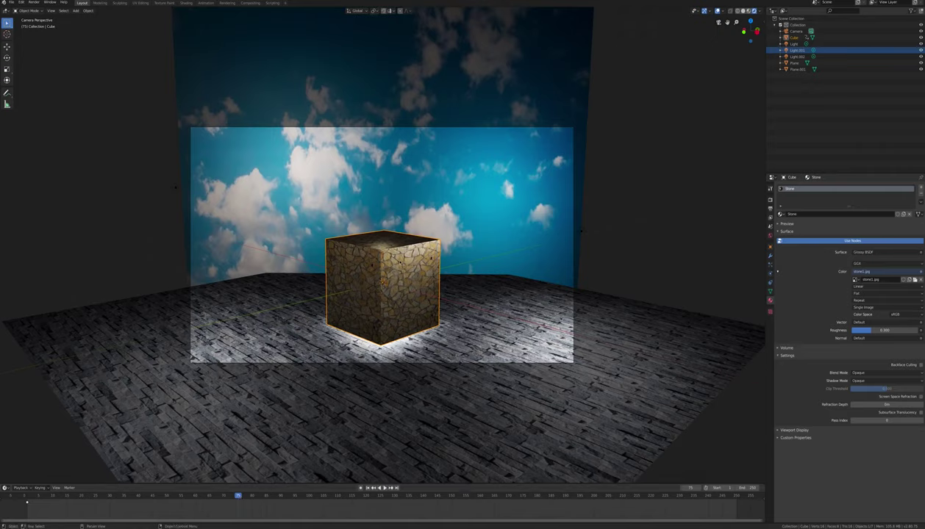
key("i")
left_click(402, 262)
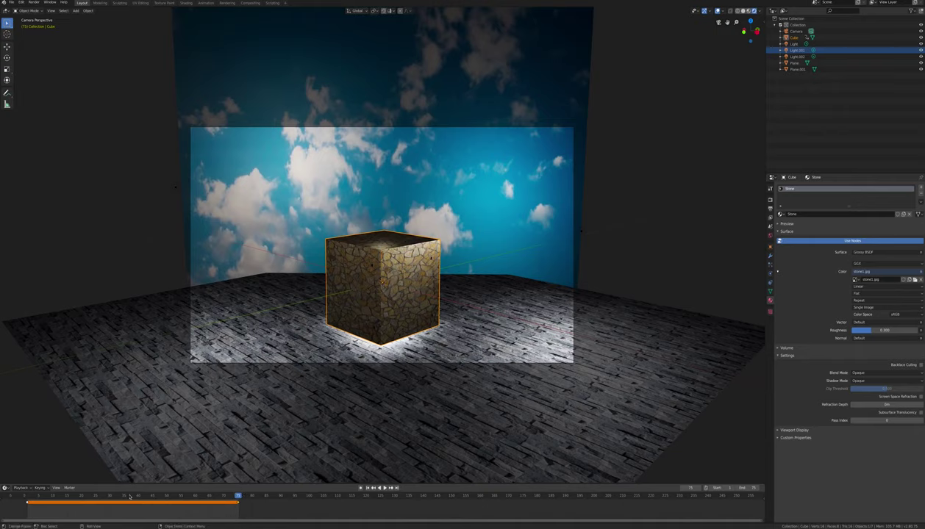
At frame 38, raise the cube along Z high above the floor and rotate it.
left_click_drag(127, 497, 133, 497)
key("g")
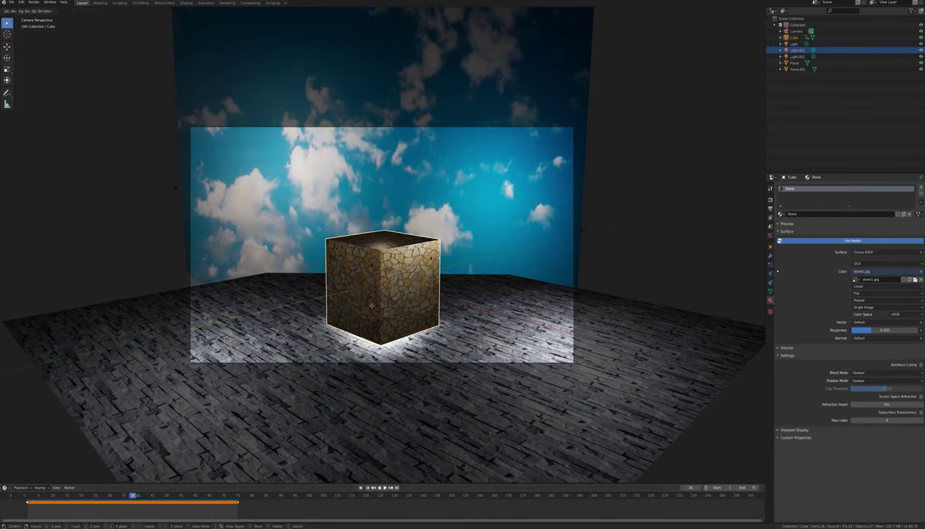
key("z")
left_click(376, 214)
key("r")
key("z")
left_click(381, 132)
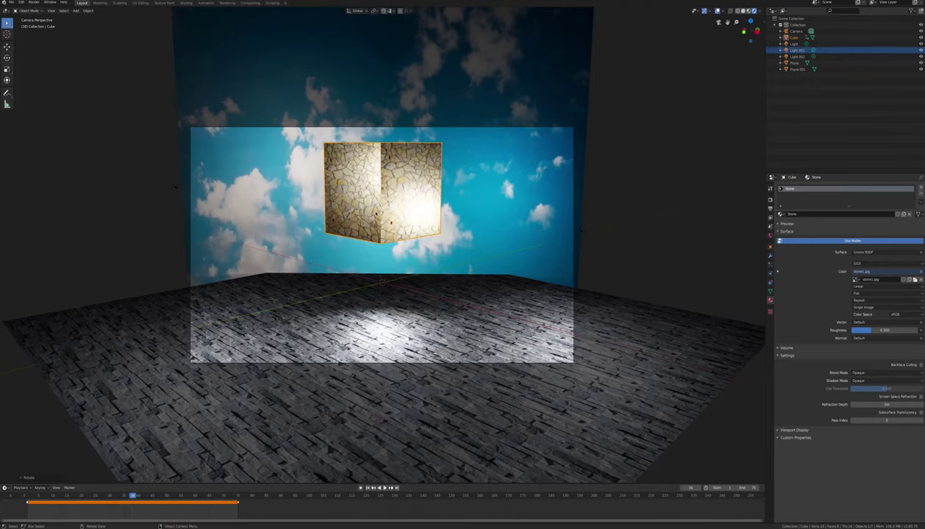
Scale the raised cube down to about half size, keyframe it at frame 38, and preview the animation back to its start.
key("s")
key("Return")
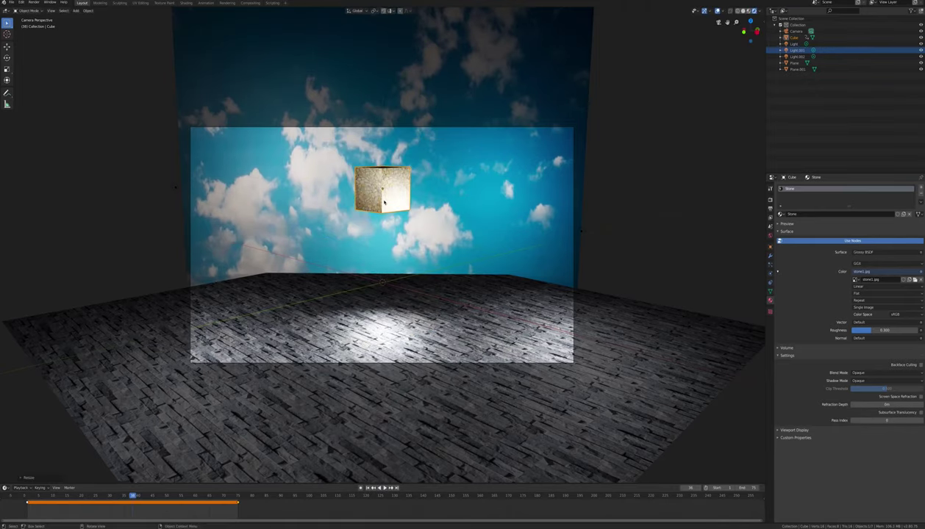
key("i")
left_click(376, 200)
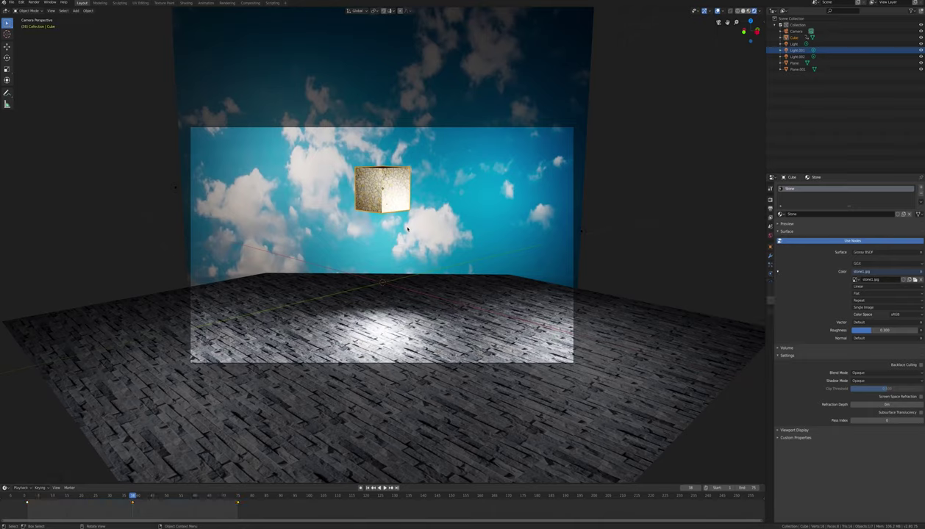
left_click_drag(29, 500, 146, 499)
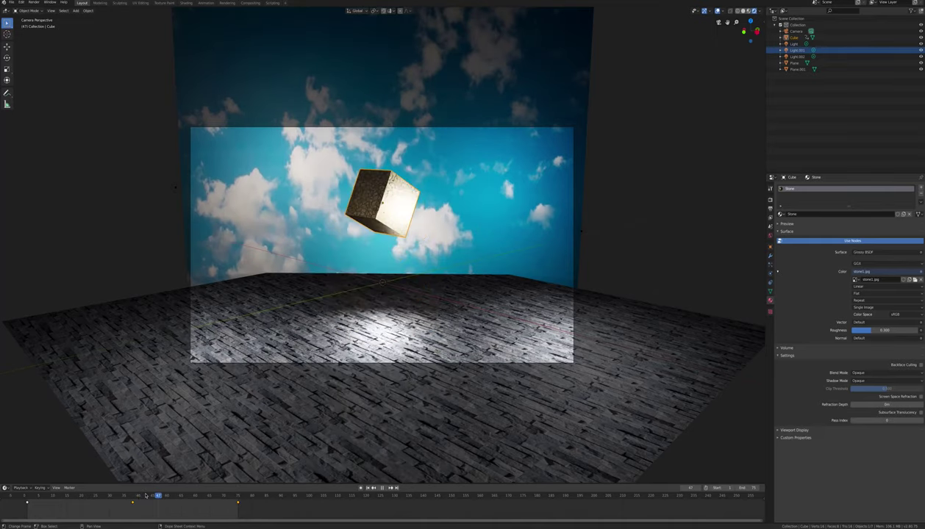
left_click_drag(146, 496, 27, 486)
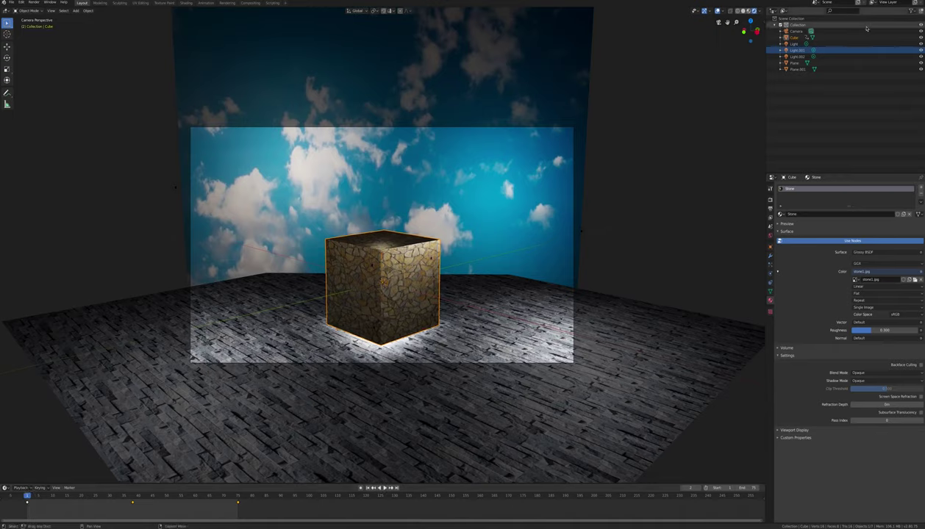
Insert keyframes on the camera at frames 1 and 75, and go to frame 40.
left_click(796, 31)
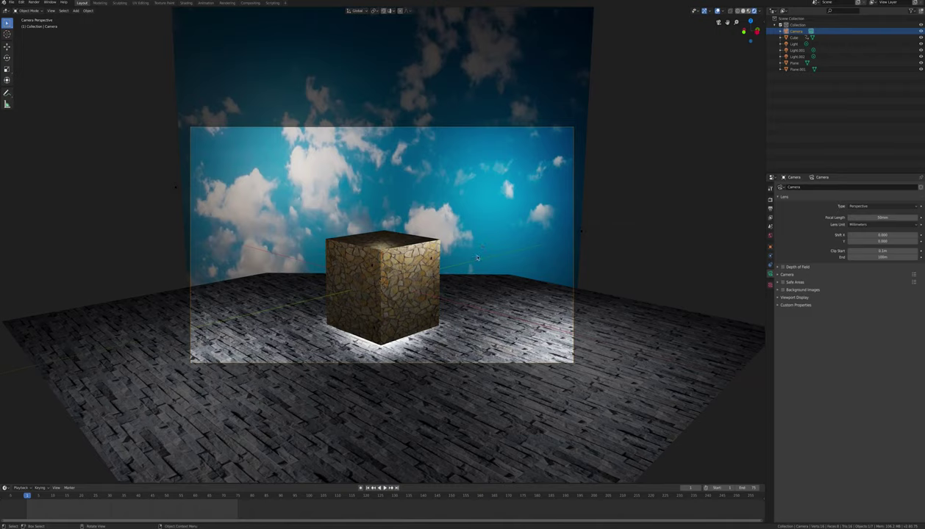
key("i")
left_click(480, 246)
right_click(463, 324)
left_click(463, 324)
left_click(139, 497)
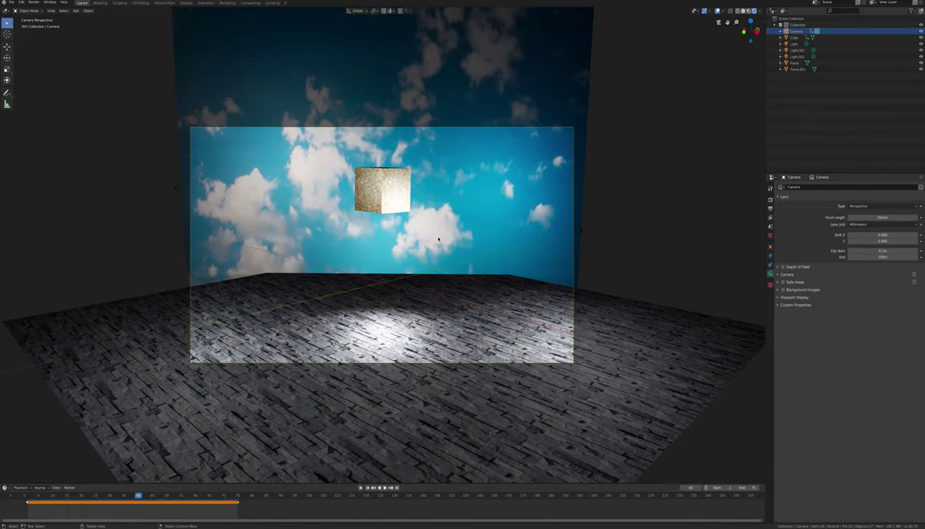
key("r")
key("y")
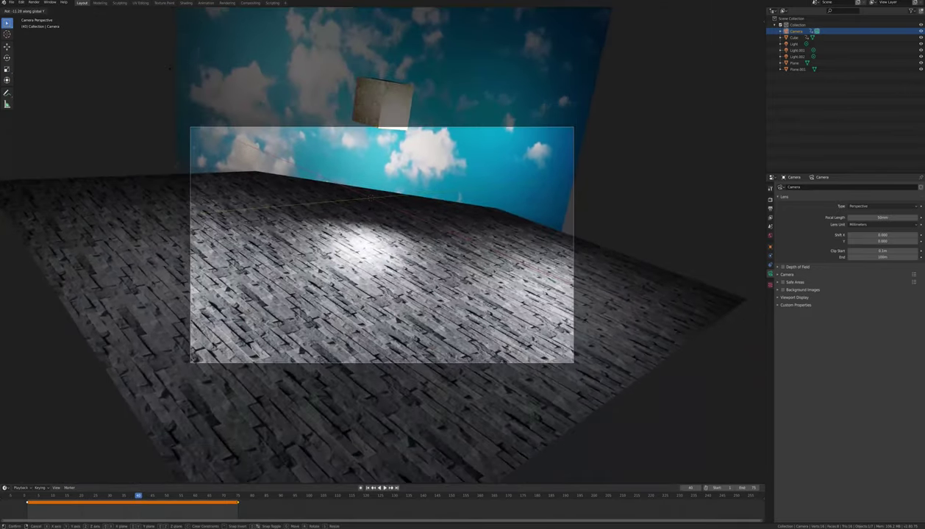
key("z")
right_click(495, 208)
Raise the camera along the Z axis so the floating cube sits near the middle of its view, and keyframe it at frame 40.
key("g")
key("z")
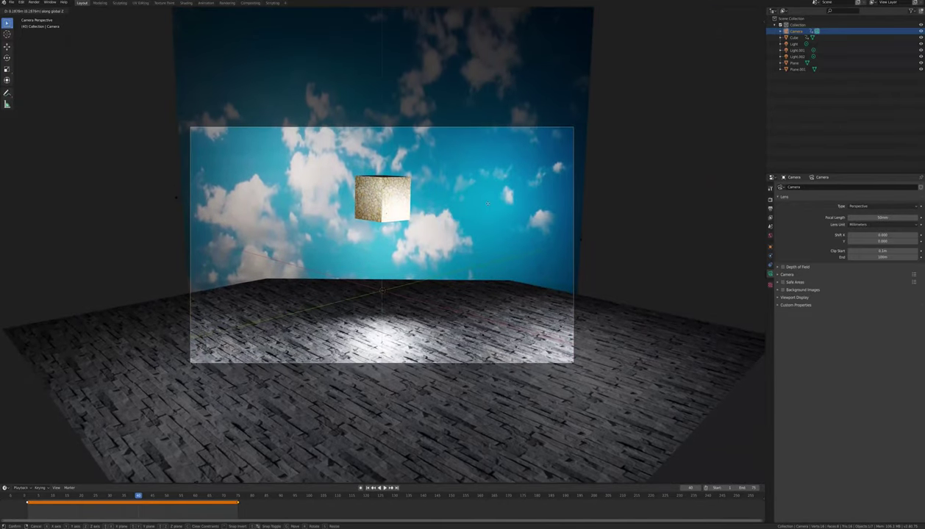
left_click(407, 285)
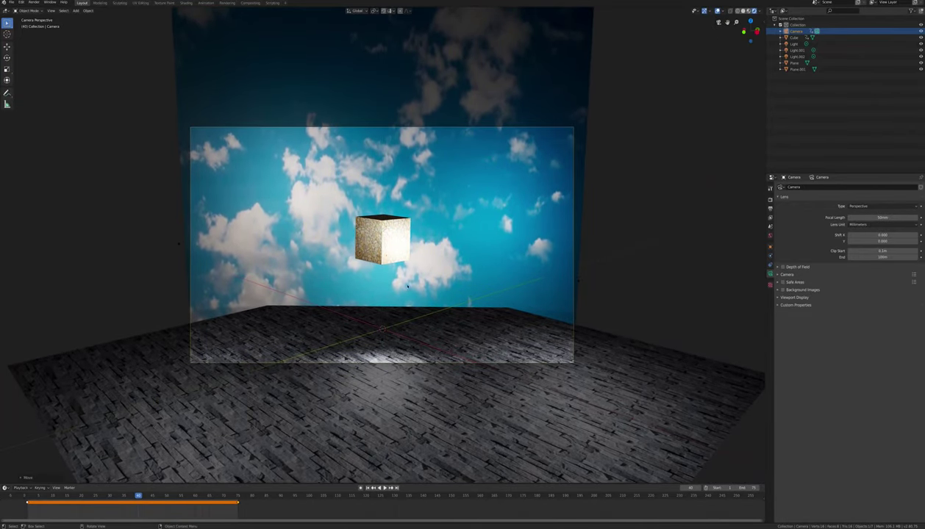
key("i")
left_click(461, 263)
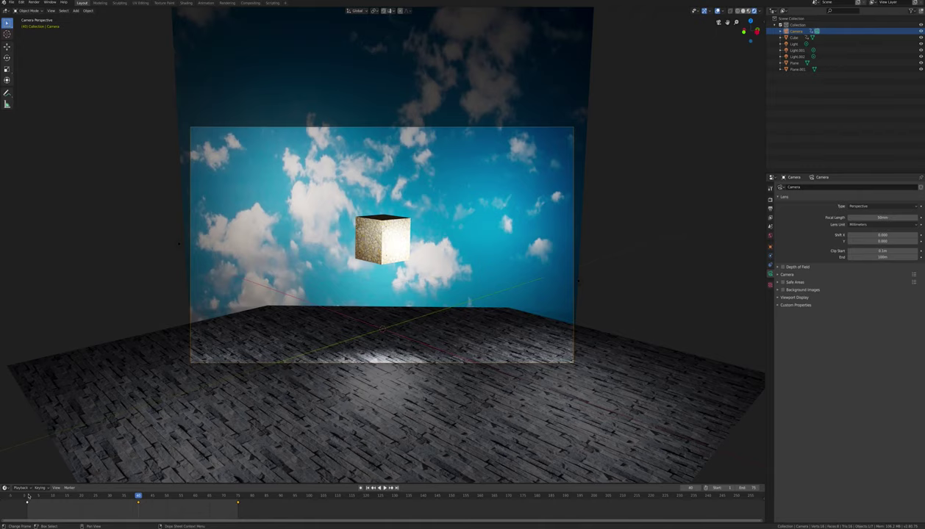
Scrub and play through the cube and camera animation, select Light.002, and return to frame 1.
left_click_drag(29, 496, 206, 496)
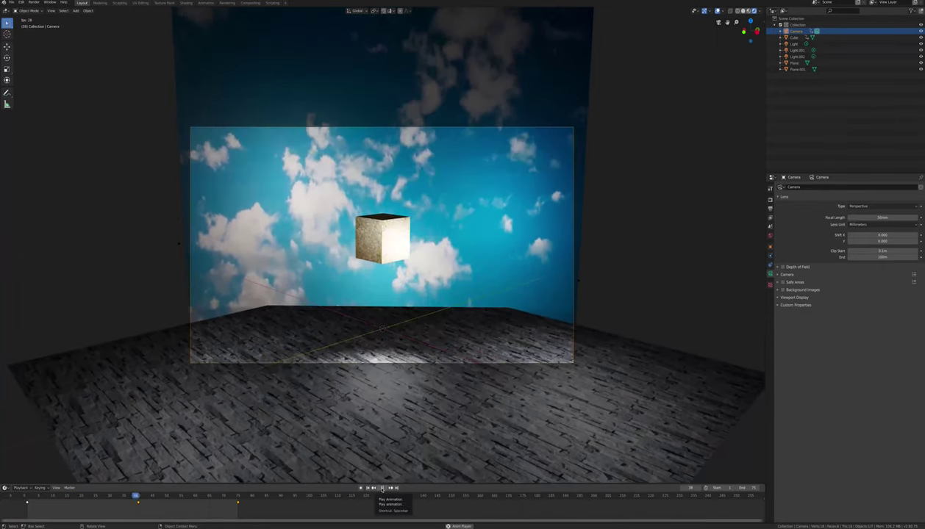
left_click(382, 488)
left_click(799, 56)
key("shift+Left")
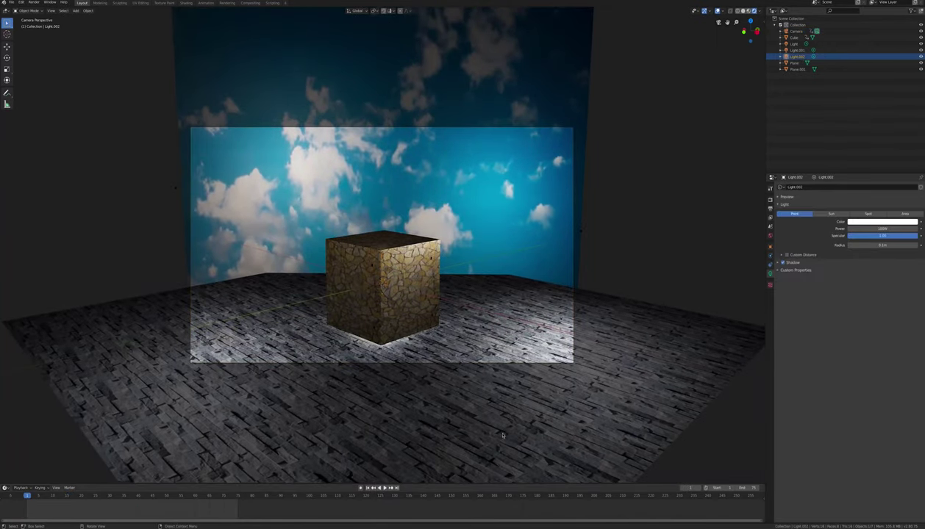
left_click(384, 488)
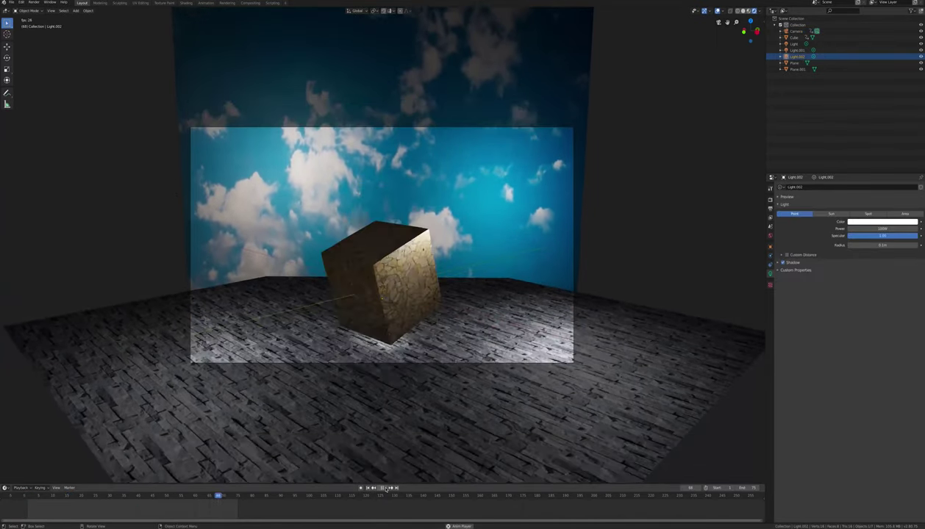
left_click(382, 487)
left_click(368, 487)
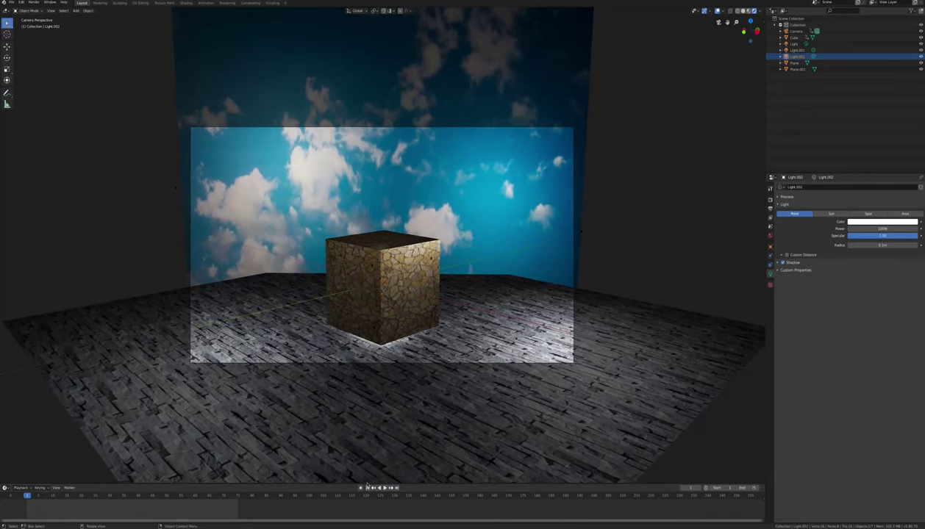
Set the render output path to the Desktop with the file name render-animation.
left_click(769, 208)
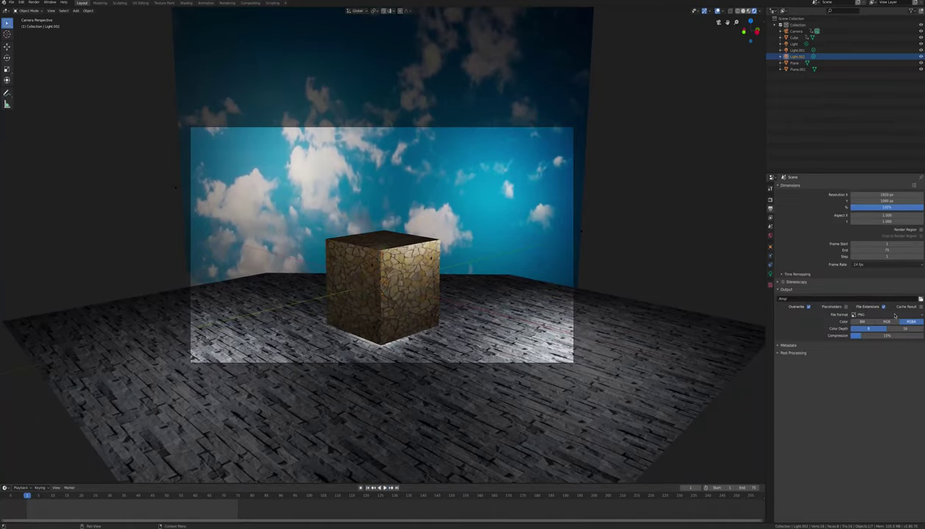
left_click(919, 299)
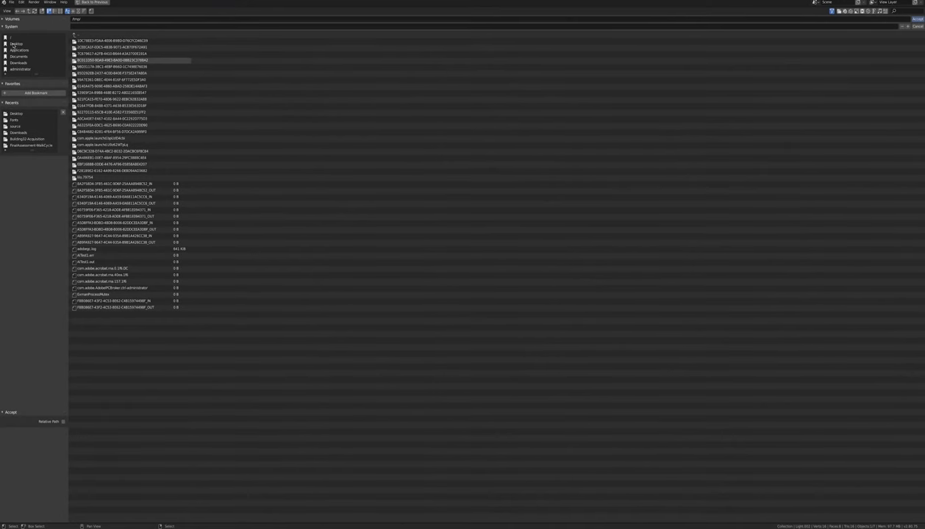
left_click(15, 44)
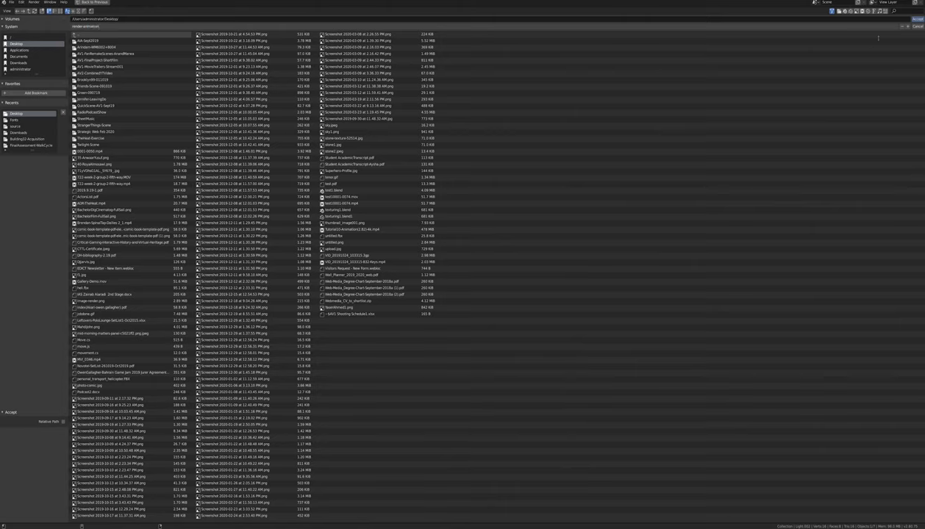
left_click(918, 20)
left_click(919, 20)
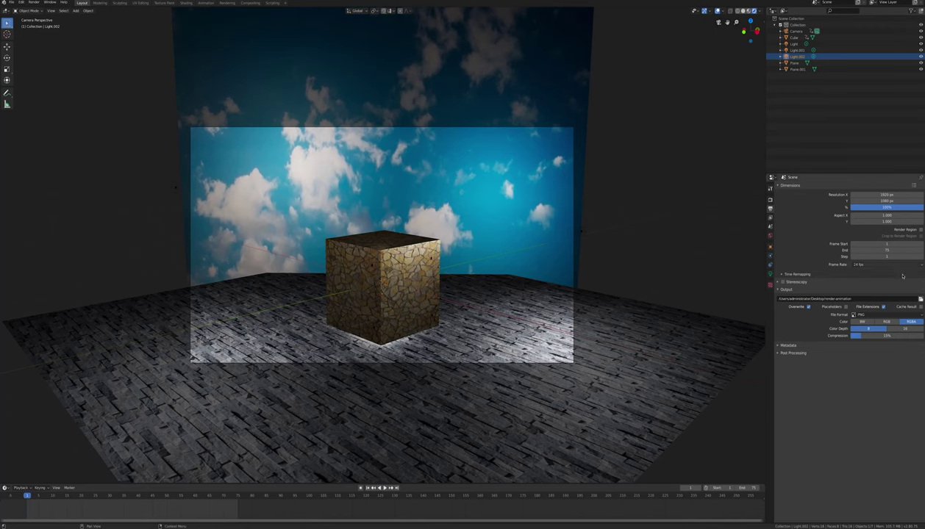
Set the output to FFmpeg video in an MPEG-4 container, with perceptually lossless quality and realtime encoding speed.
left_click(880, 315)
left_click(902, 353)
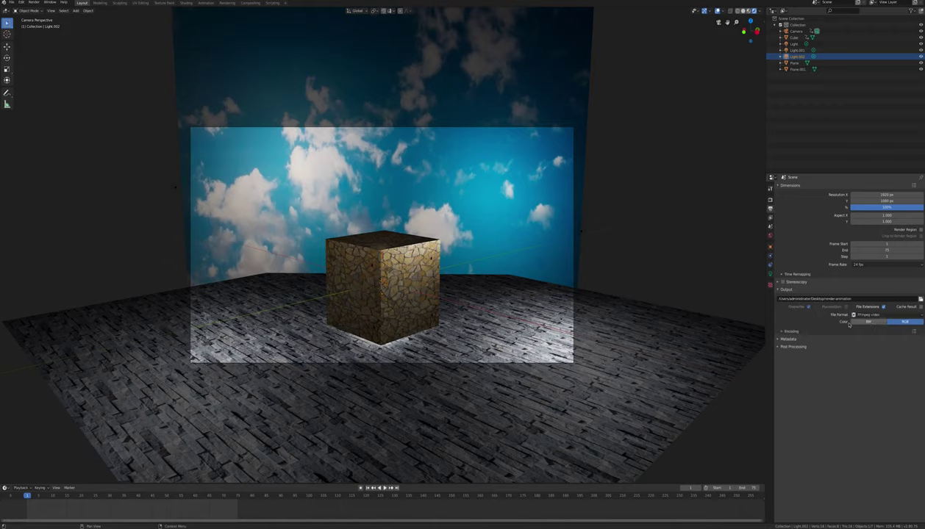
left_click(803, 330)
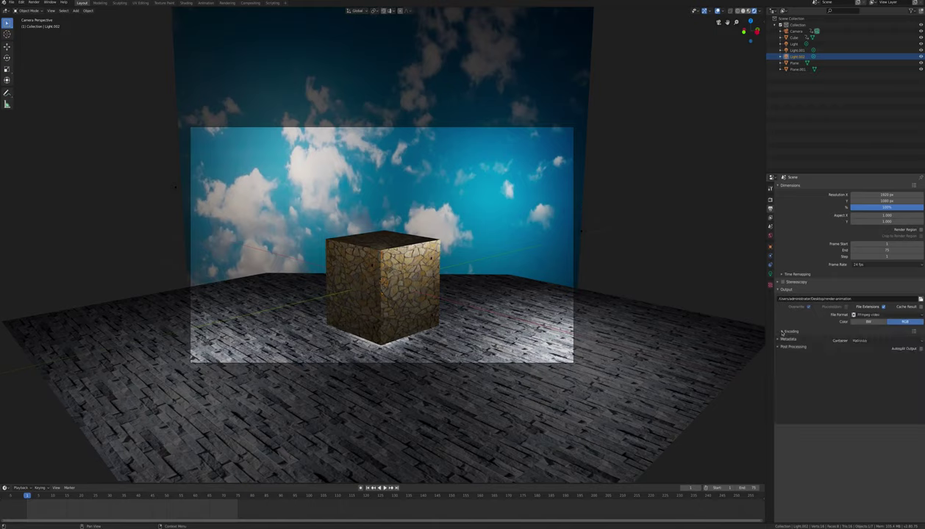
left_click(896, 342)
left_click(884, 362)
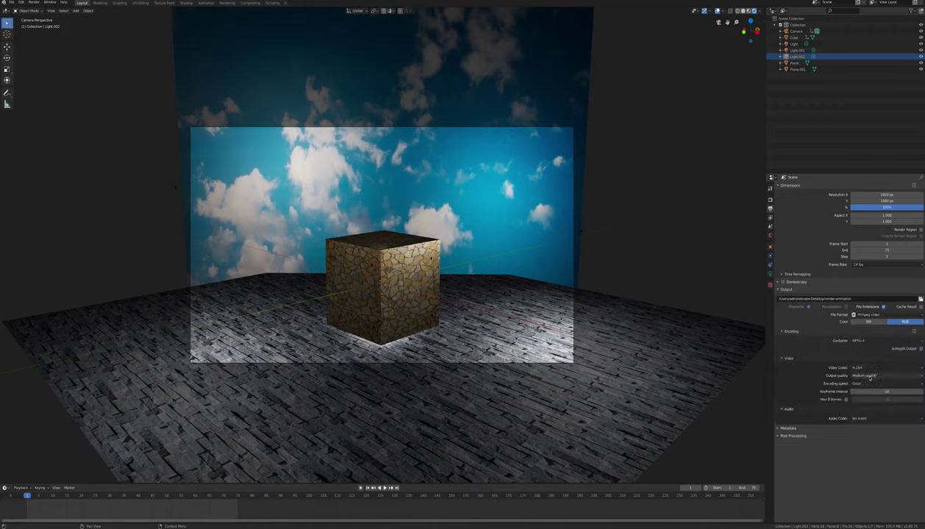
left_click(869, 376)
left_click(870, 398)
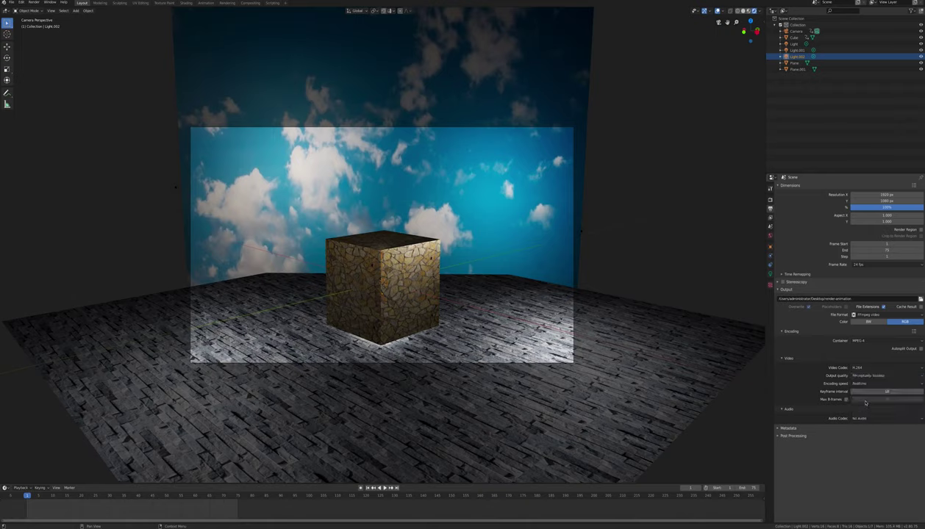
Render the animation and move the render window to the middle of the viewport.
left_click(33, 3)
left_click(47, 16)
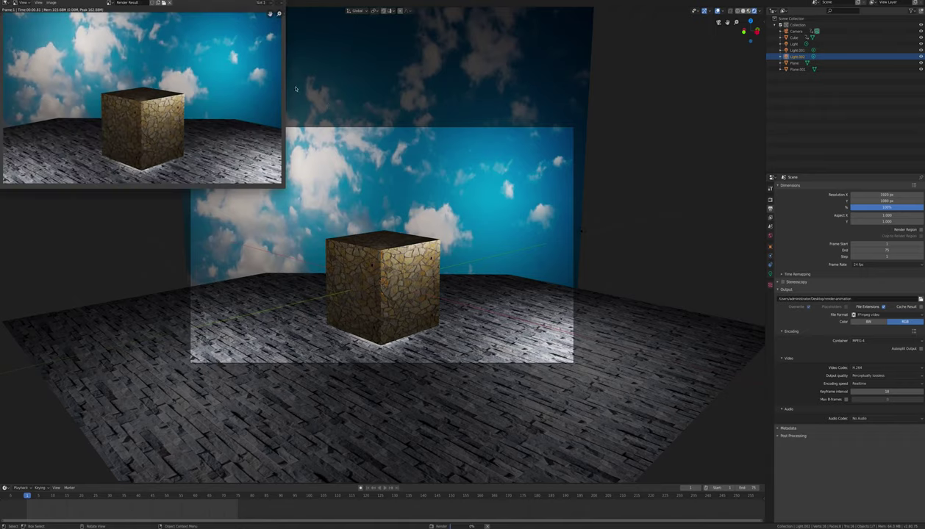
left_click_drag(197, 3, 435, 139)
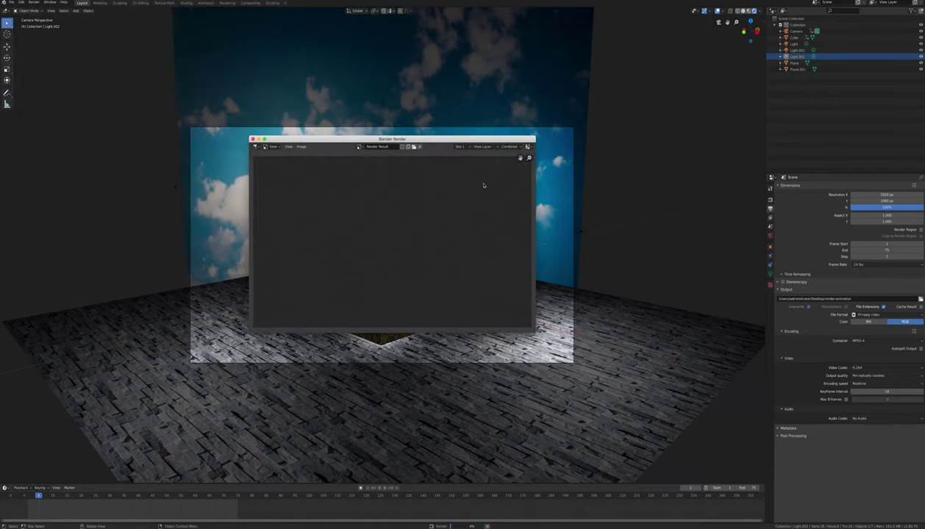